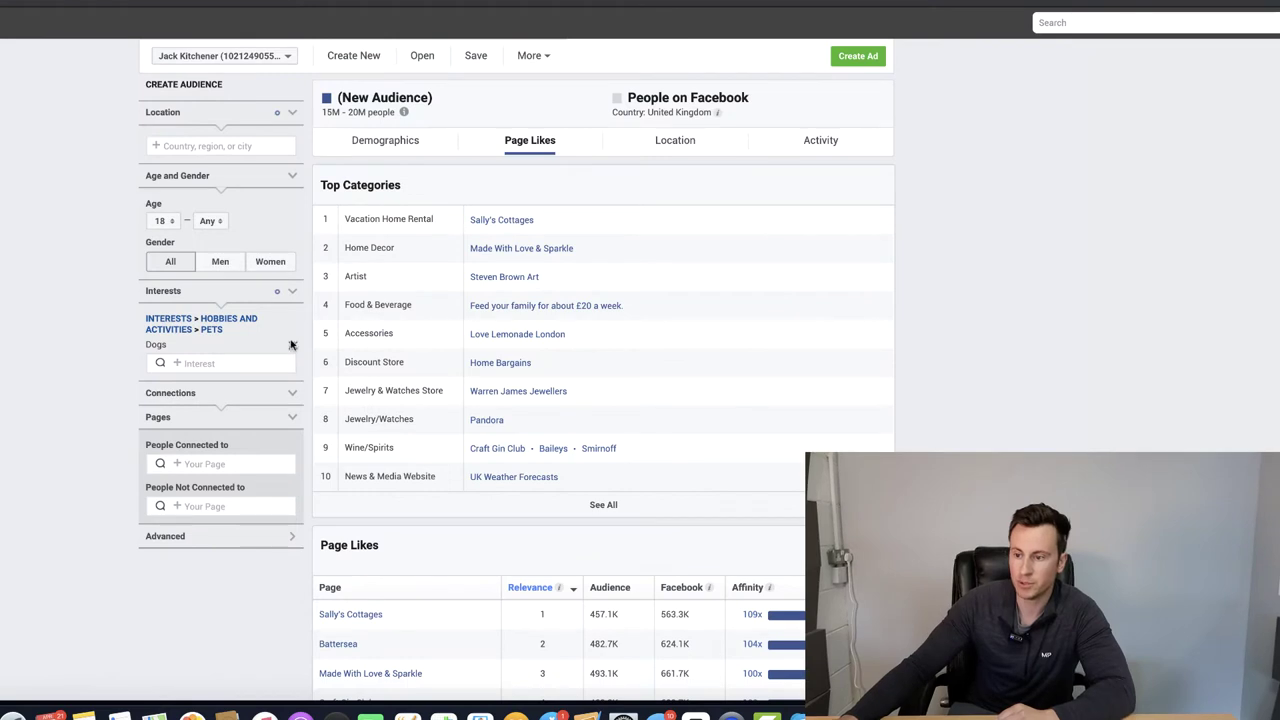
Replace the Dogs interest of the audience with the Dogs Today Magazine interest
{"action": "left_click", "coordinate": [289, 340]}
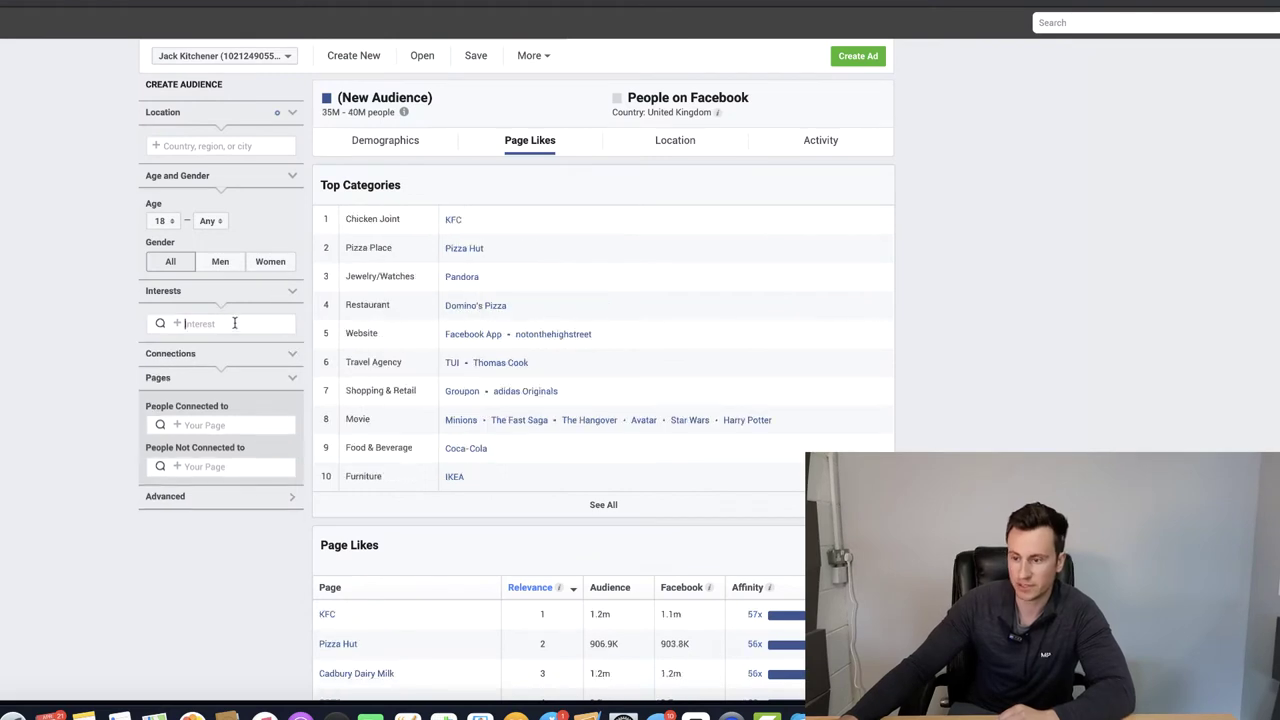
{"action": "left_click", "coordinate": [234, 323]}
{"action": "type", "text": "dogs to"}
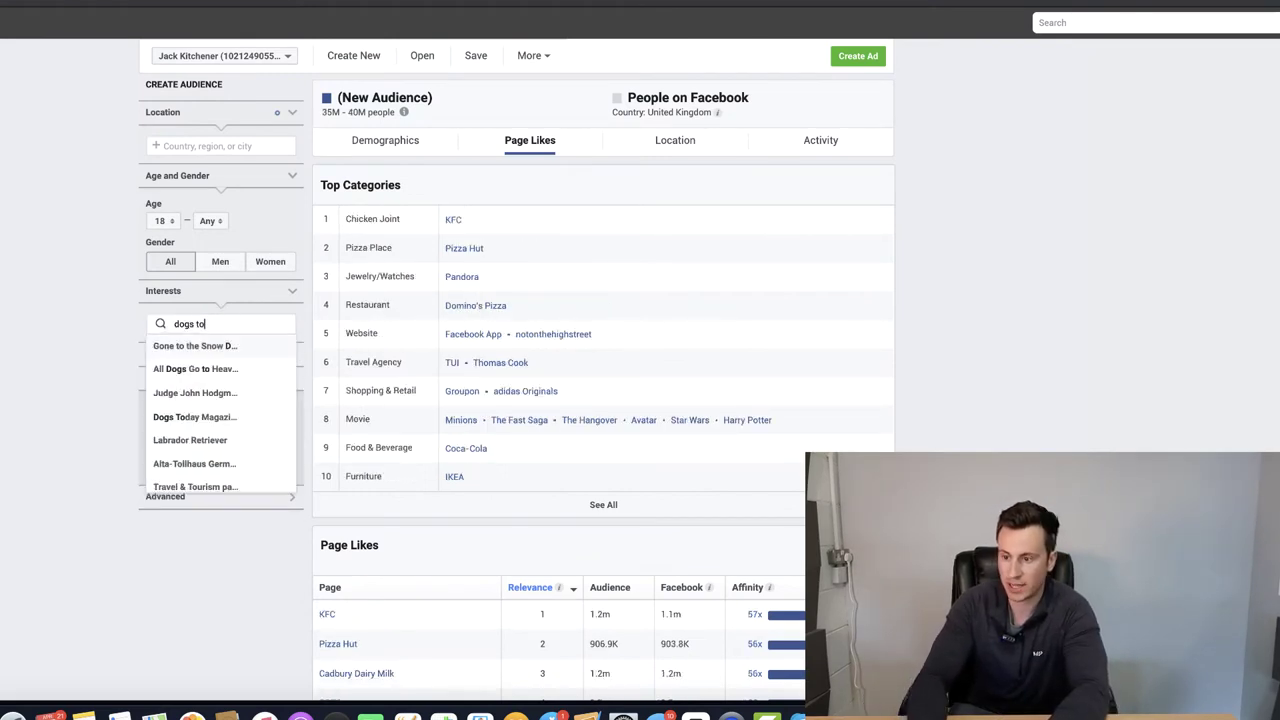
{"action": "type", "text": "day"}
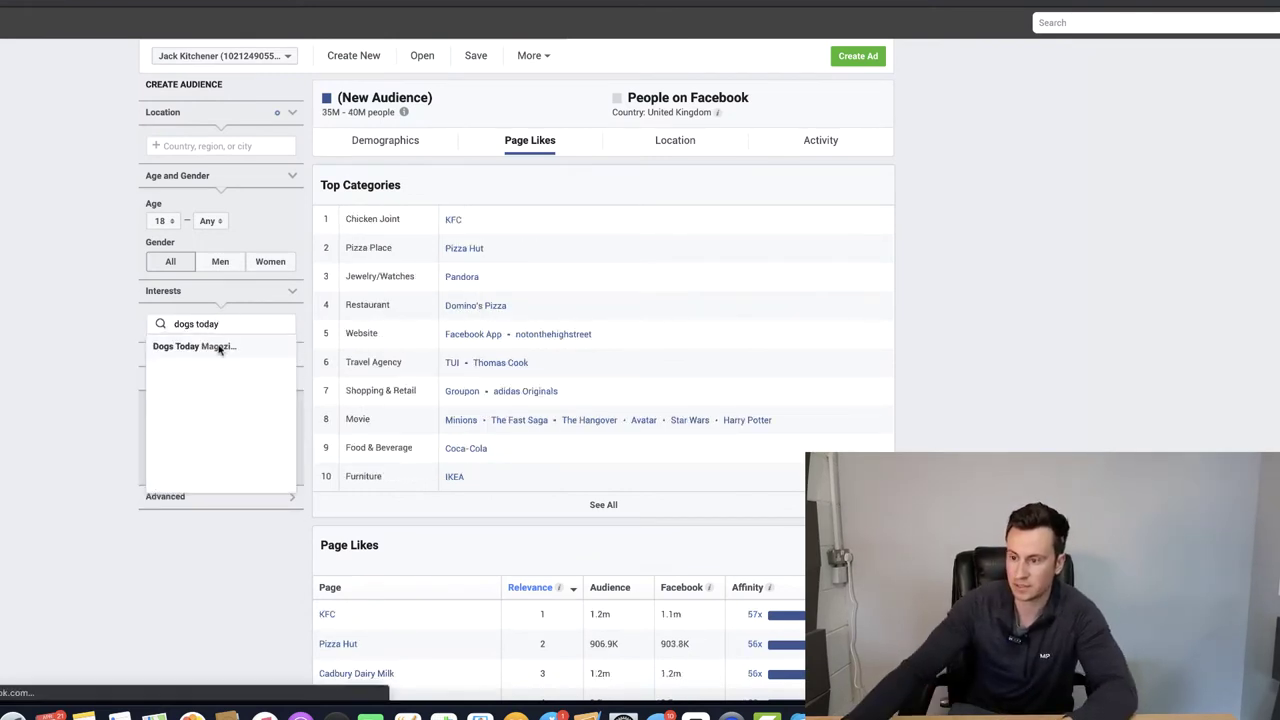
{"action": "left_click", "coordinate": [217, 347]}
{"action": "left_click", "coordinate": [697, 447]}
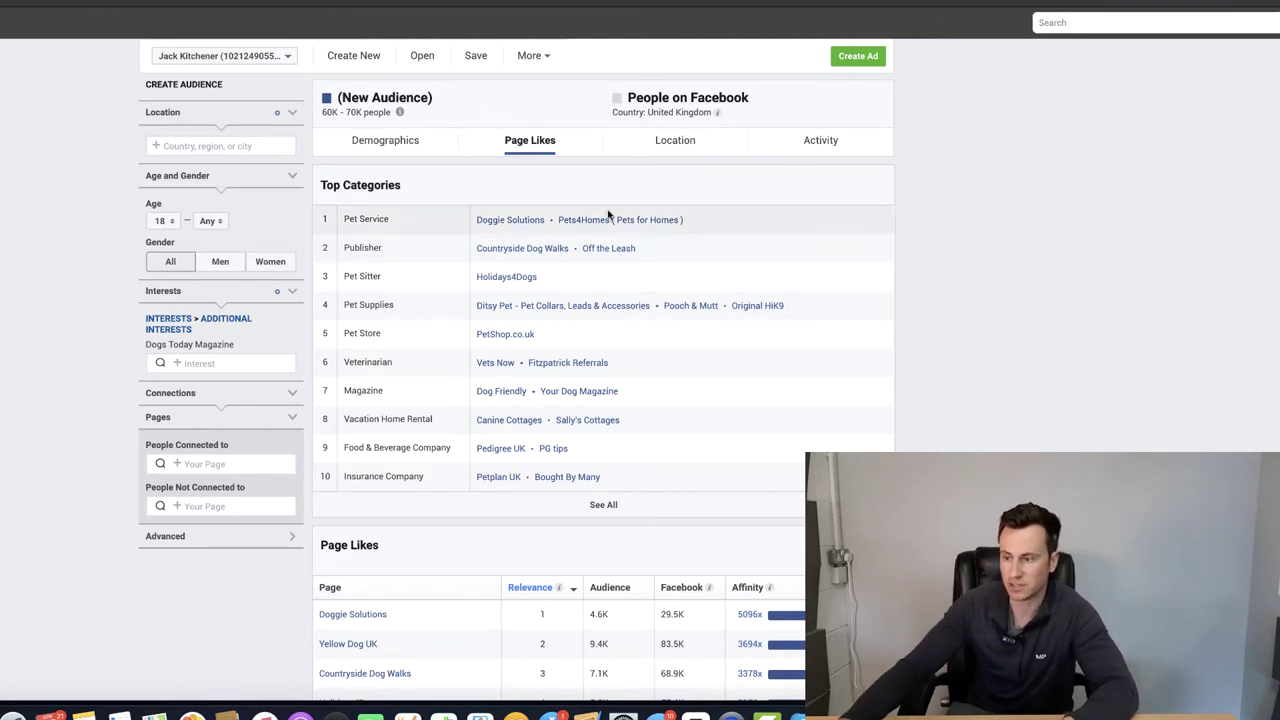
Review the audience's top categories and page likes, and read the explanation of the Affinity metric
{"action": "scroll", "coordinate": [395, 297], "scroll_direction": "down", "scroll_amount": 1}
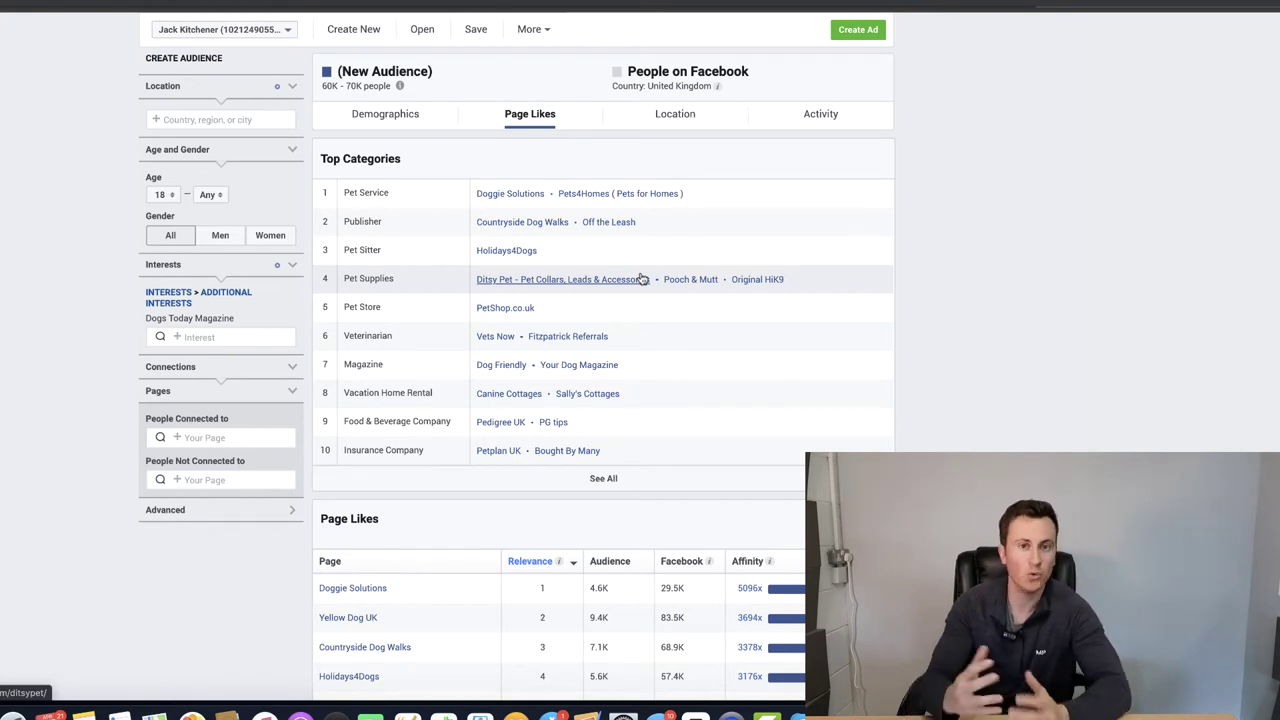
{"action": "scroll", "coordinate": [894, 268], "scroll_direction": "down", "scroll_amount": 2}
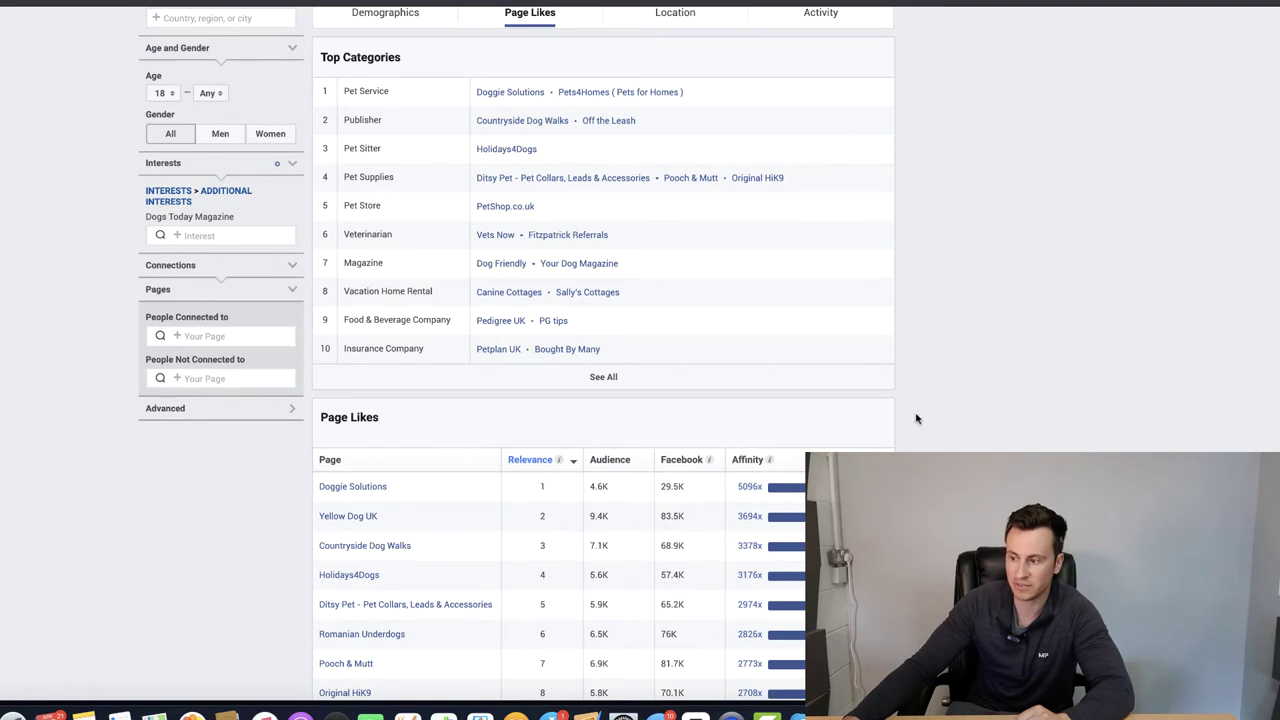
{"action": "scroll", "coordinate": [905, 424], "scroll_direction": "down", "scroll_amount": 2}
{"action": "mouse_move", "coordinate": [766, 361]}
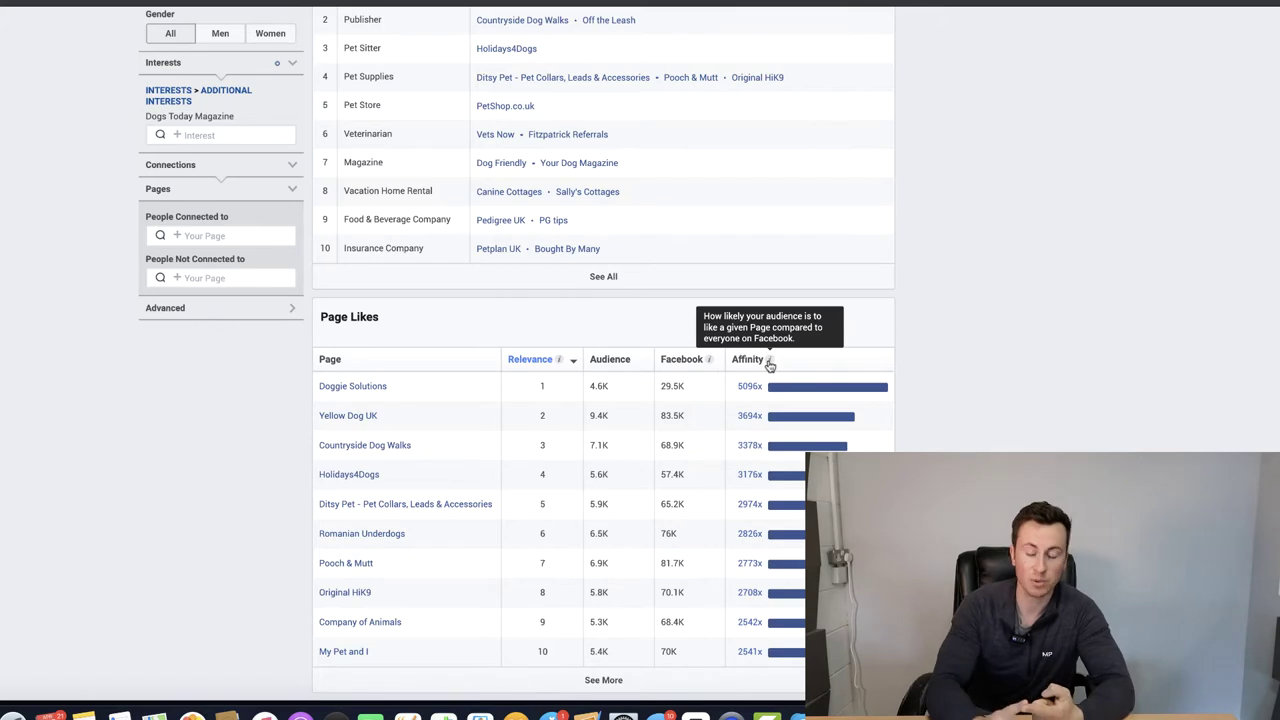
{"action": "scroll", "coordinate": [941, 254], "scroll_direction": "up", "scroll_amount": 3}
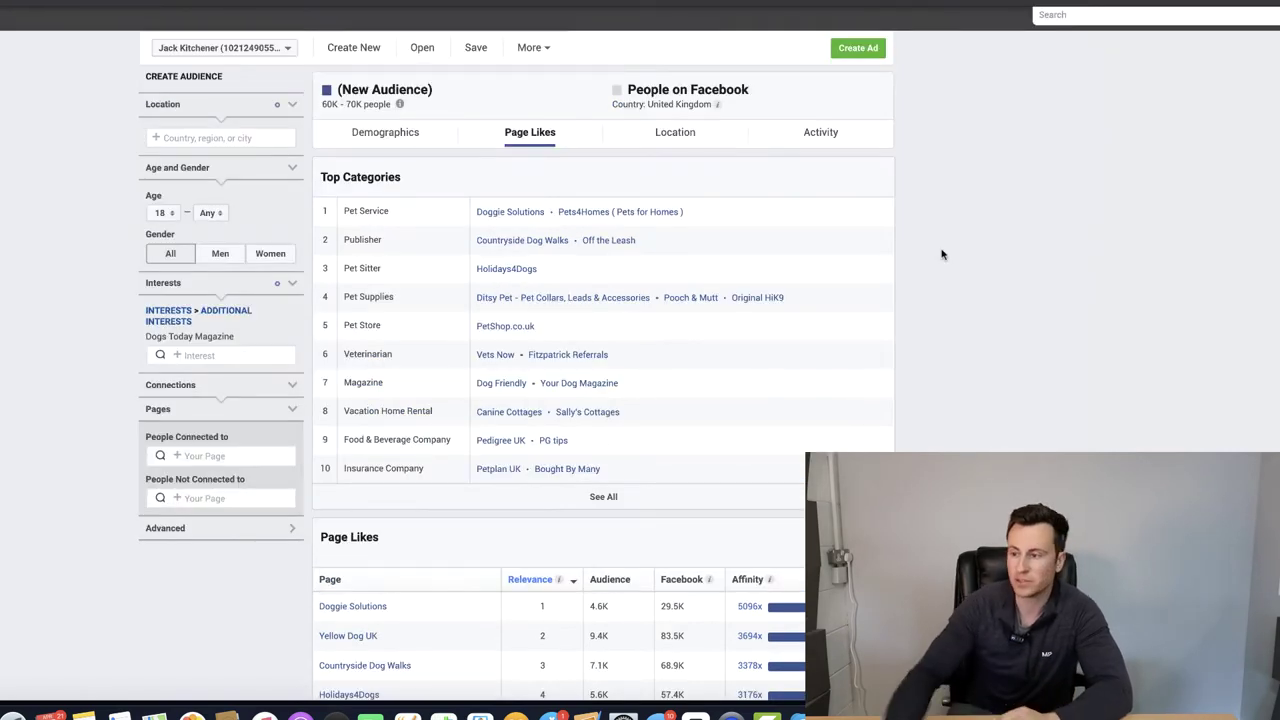
Open the Doggie Solutions page from the Pet Service category and review its About details and latest post
{"action": "left_click", "coordinate": [506, 212]}
{"action": "key", "text": "super+w"}
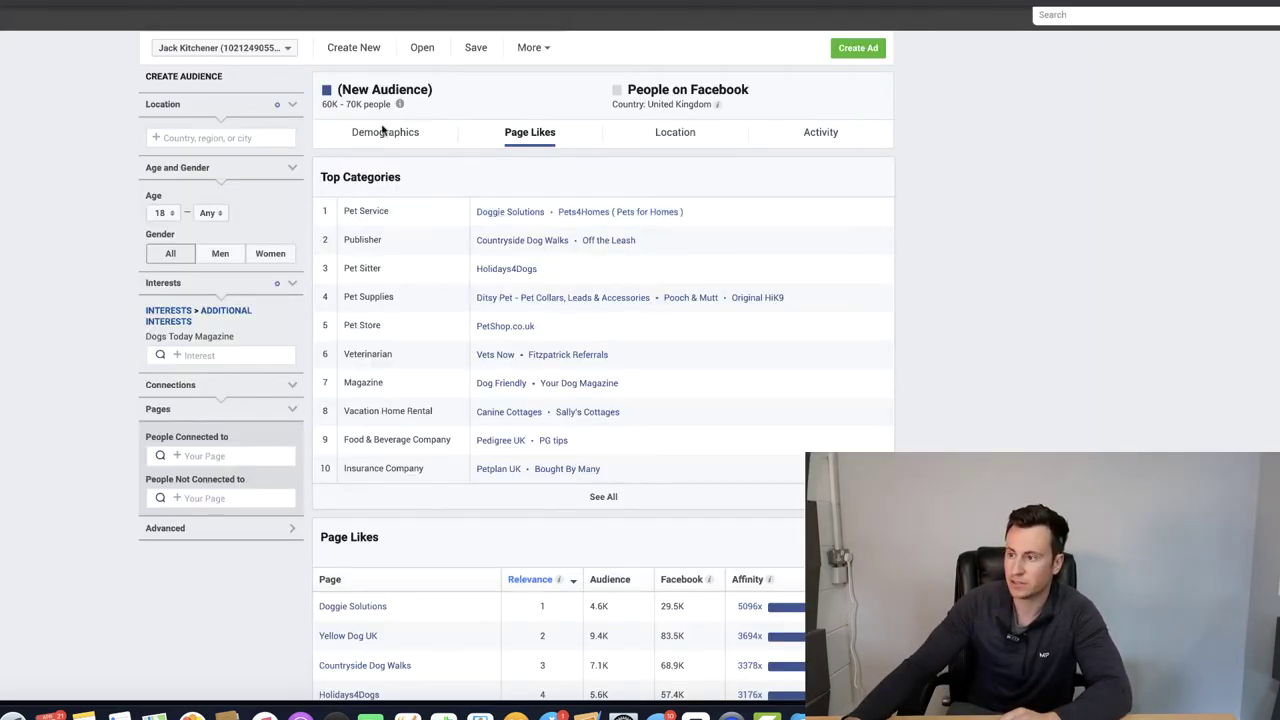
{"action": "left_click", "coordinate": [606, 212]}
{"action": "key", "text": "super+w"}
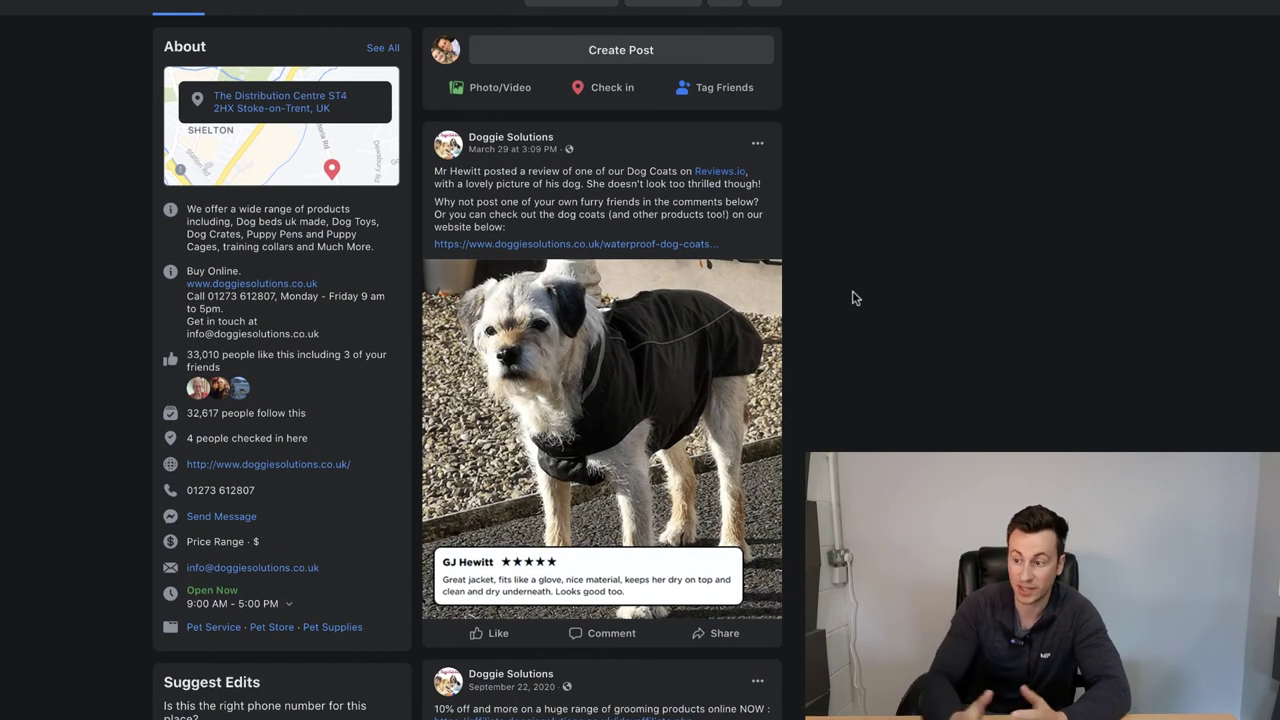
{"action": "scroll", "coordinate": [855, 297], "scroll_direction": "down", "scroll_amount": 1}
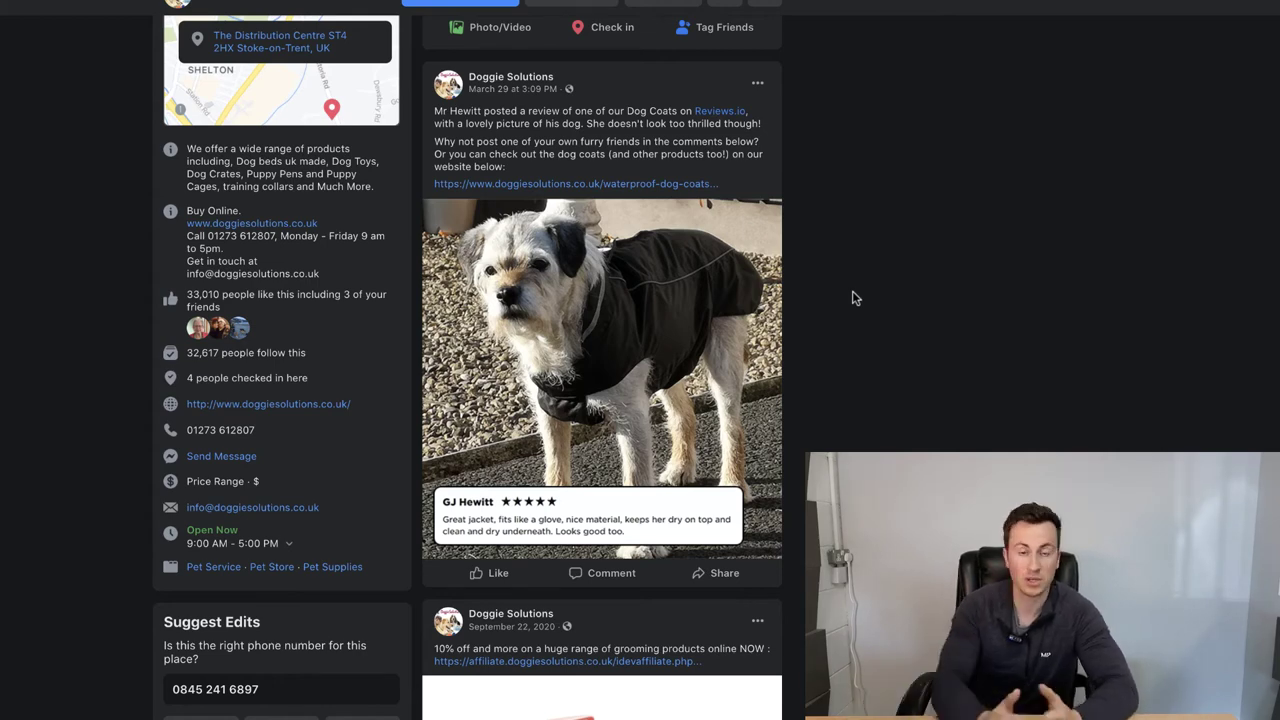
{"action": "scroll", "coordinate": [855, 298], "scroll_direction": "up", "scroll_amount": 2}
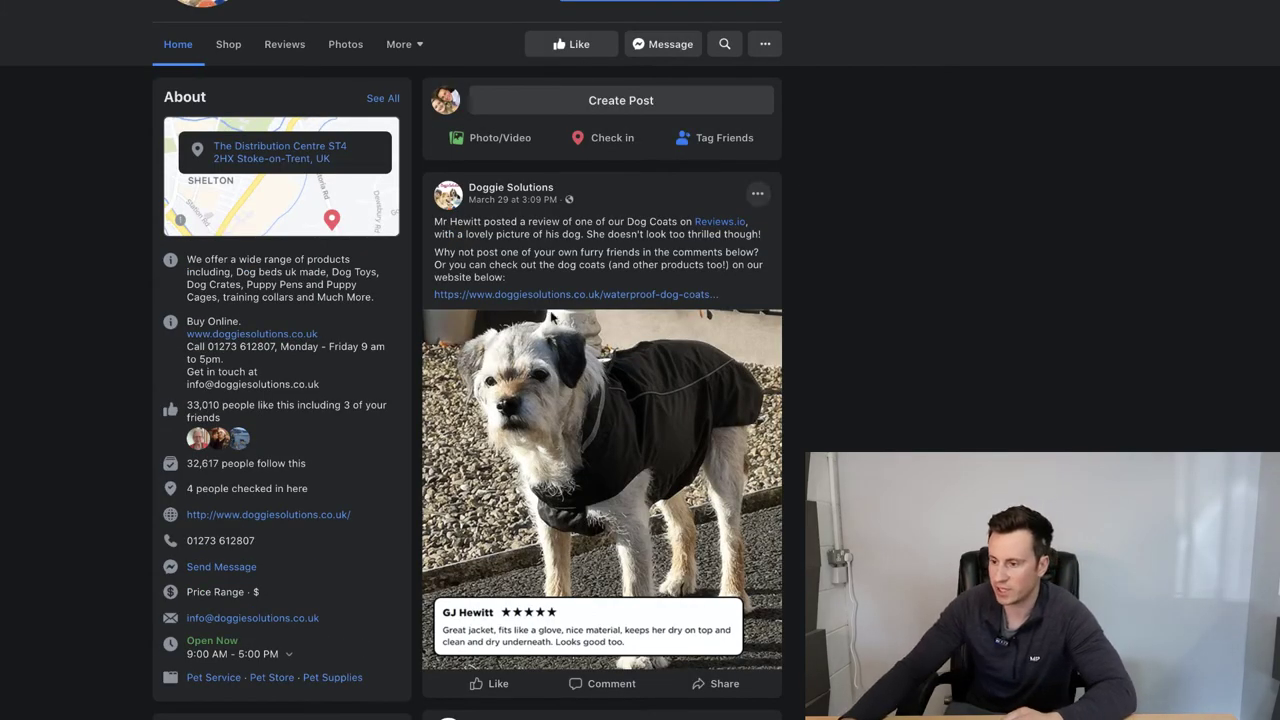
{"action": "scroll", "coordinate": [308, 565], "scroll_direction": "down", "scroll_amount": 1}
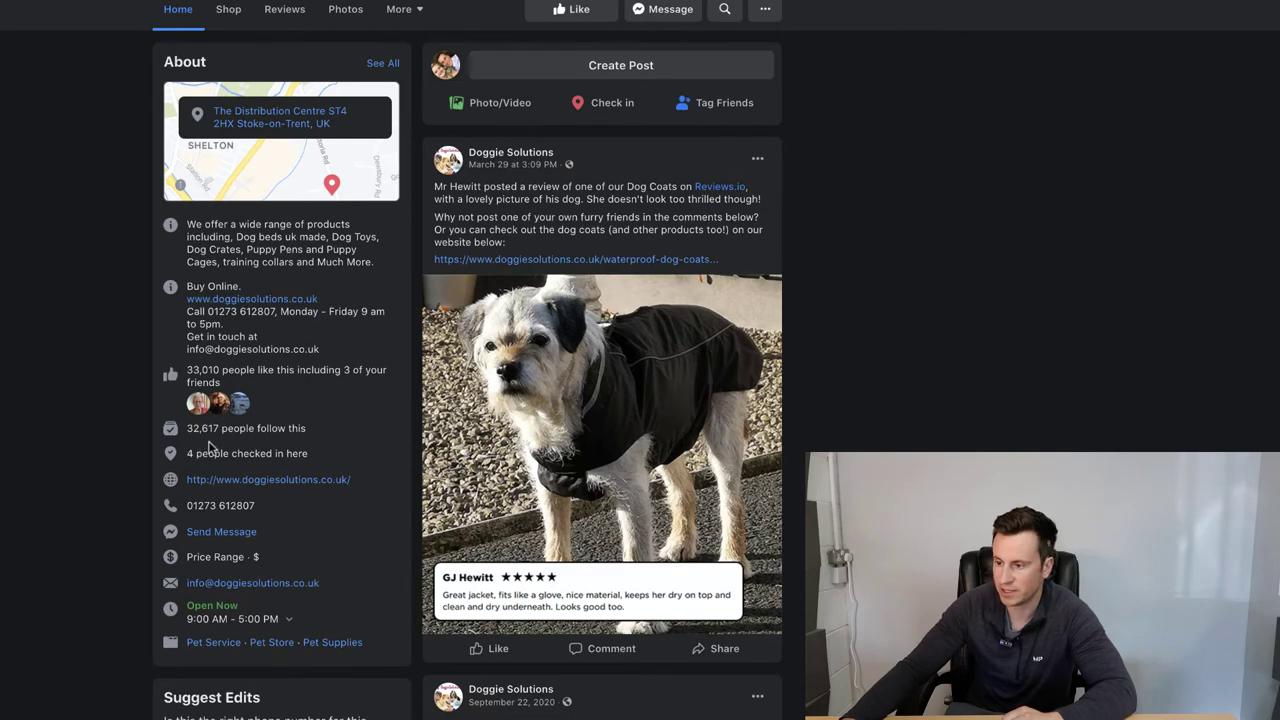
{"action": "scroll", "coordinate": [804, 247], "scroll_direction": "down", "scroll_amount": 1}
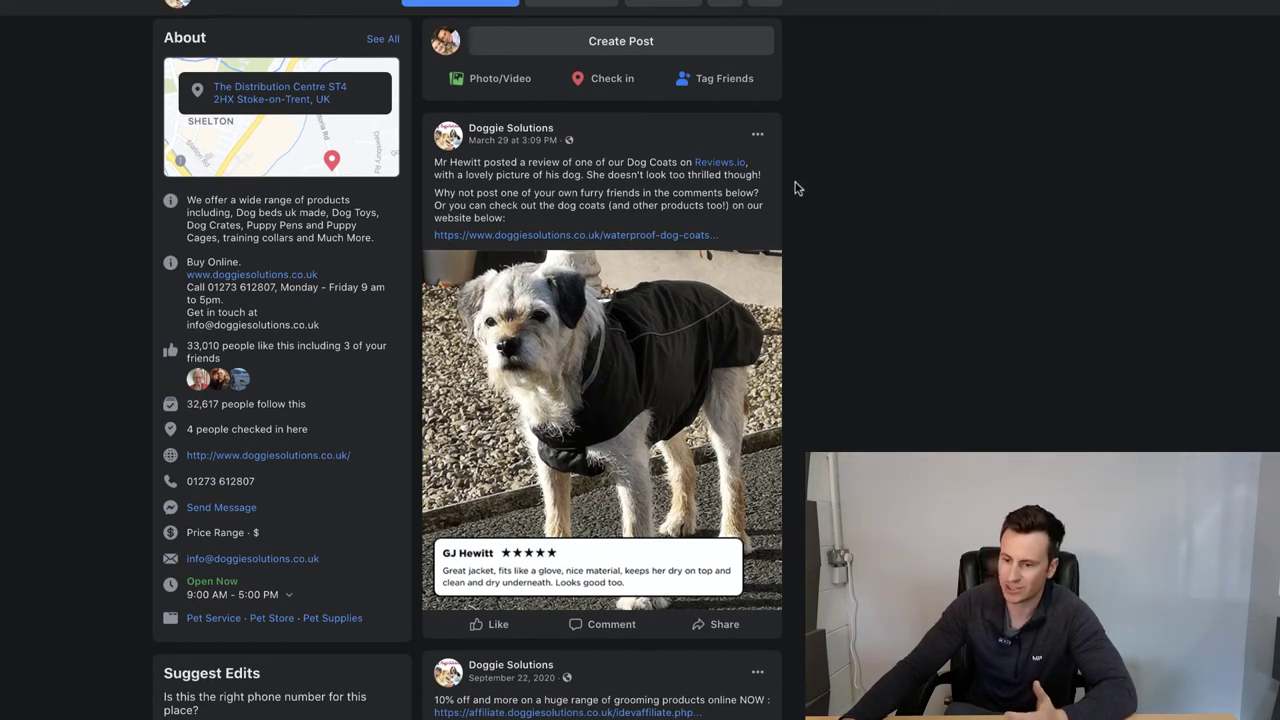
{"action": "scroll", "coordinate": [800, 205], "scroll_direction": "down", "scroll_amount": 1}
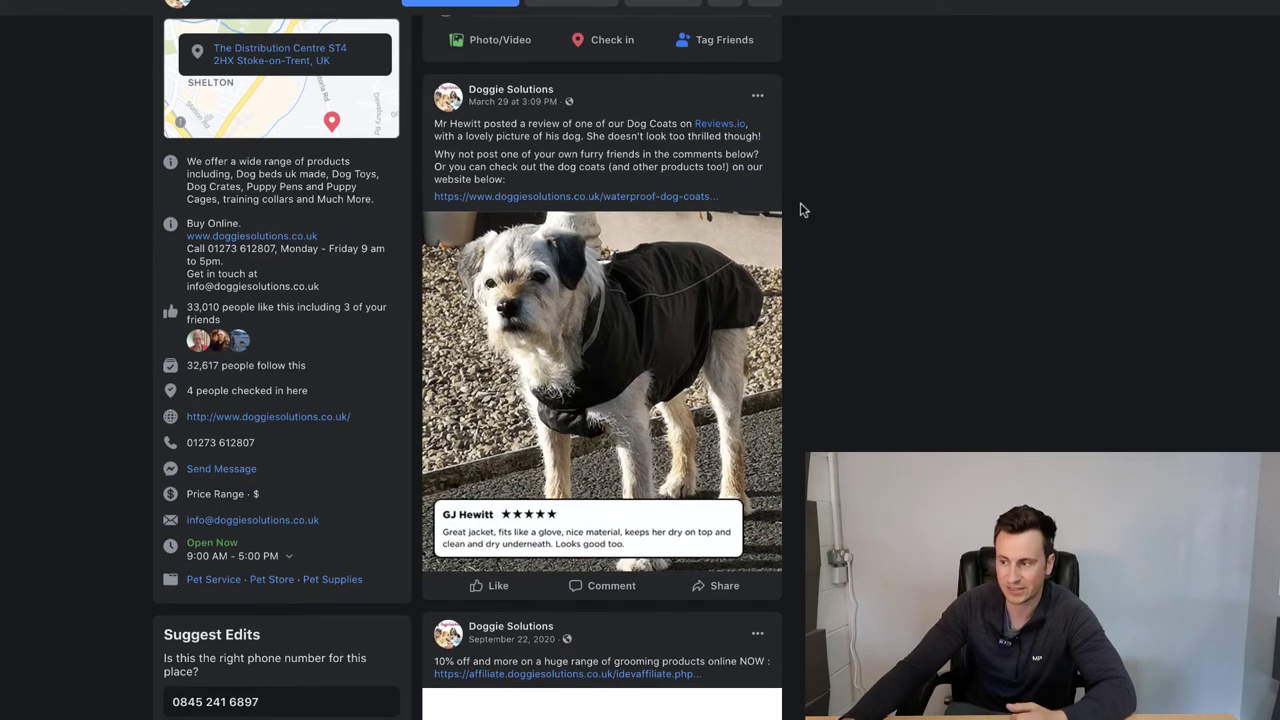
Browse the older Doggie Solutions posts to judge their product content and engagement, and return to the audience's page likes
{"action": "scroll", "coordinate": [800, 205], "scroll_direction": "down", "scroll_amount": 6}
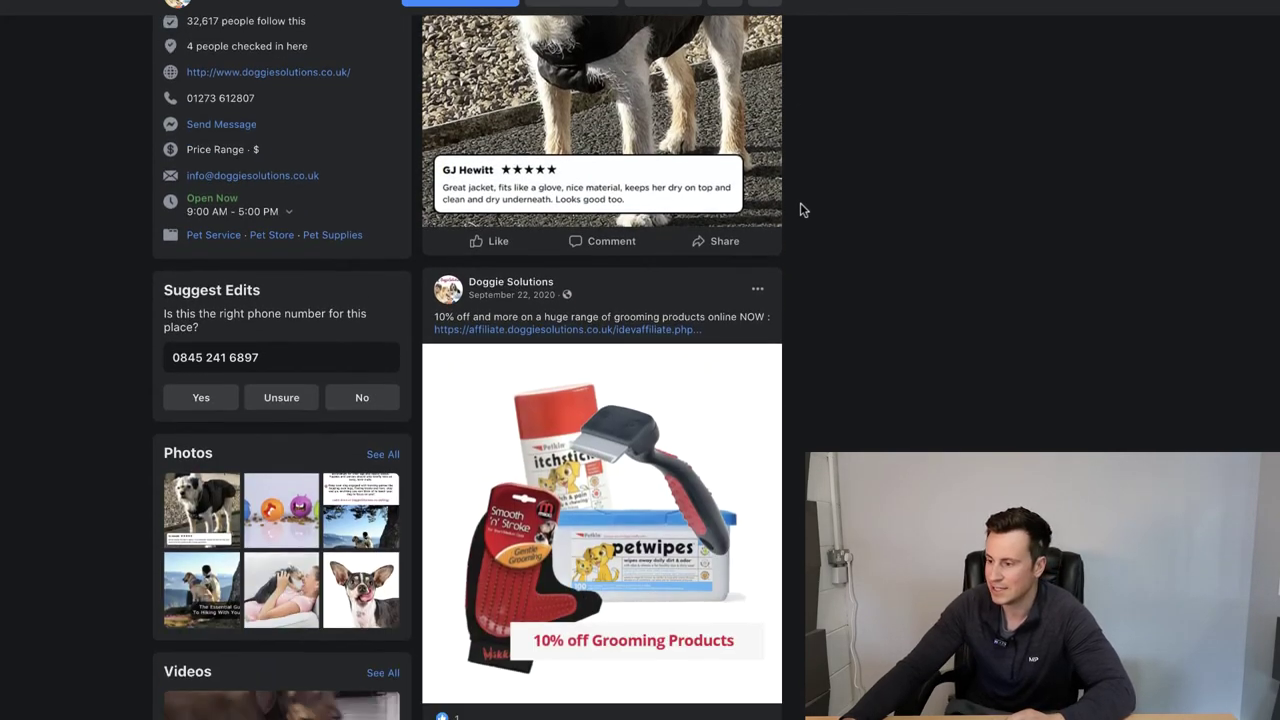
{"action": "scroll", "coordinate": [800, 210], "scroll_direction": "up", "scroll_amount": 1}
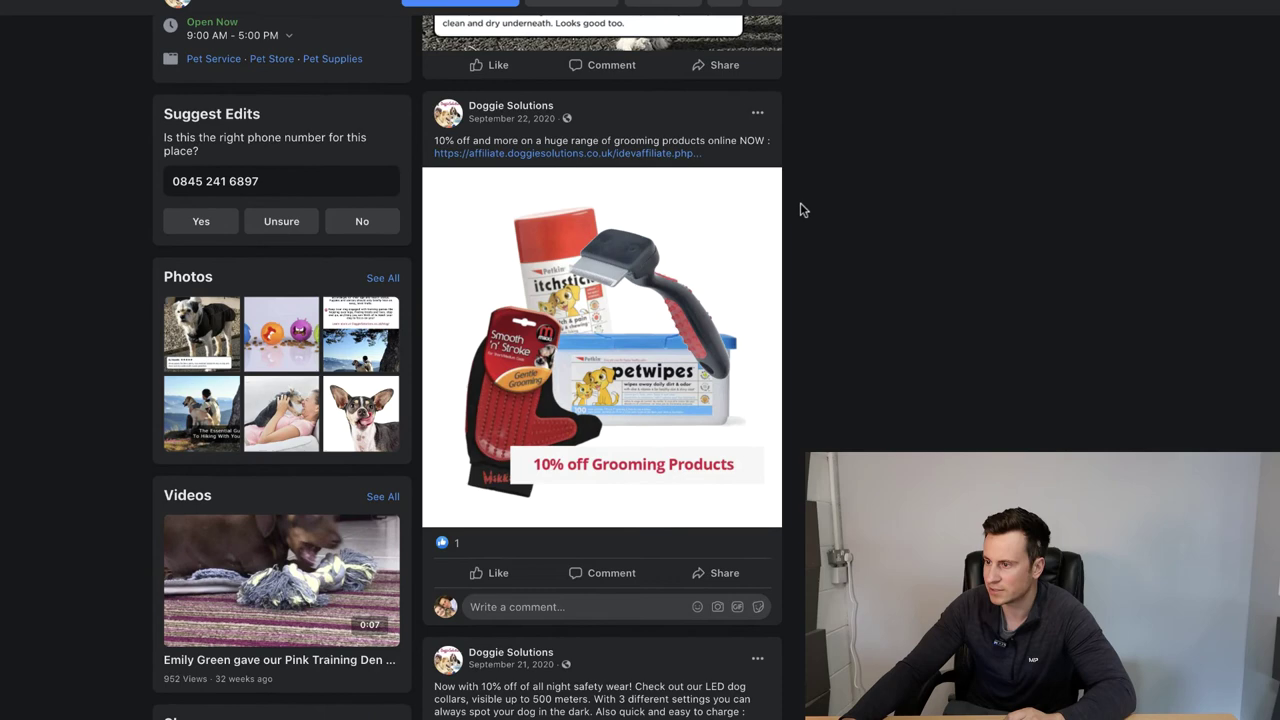
{"action": "scroll", "coordinate": [800, 210], "scroll_direction": "down", "scroll_amount": 4}
{"action": "scroll", "coordinate": [800, 210], "scroll_direction": "down", "scroll_amount": 5}
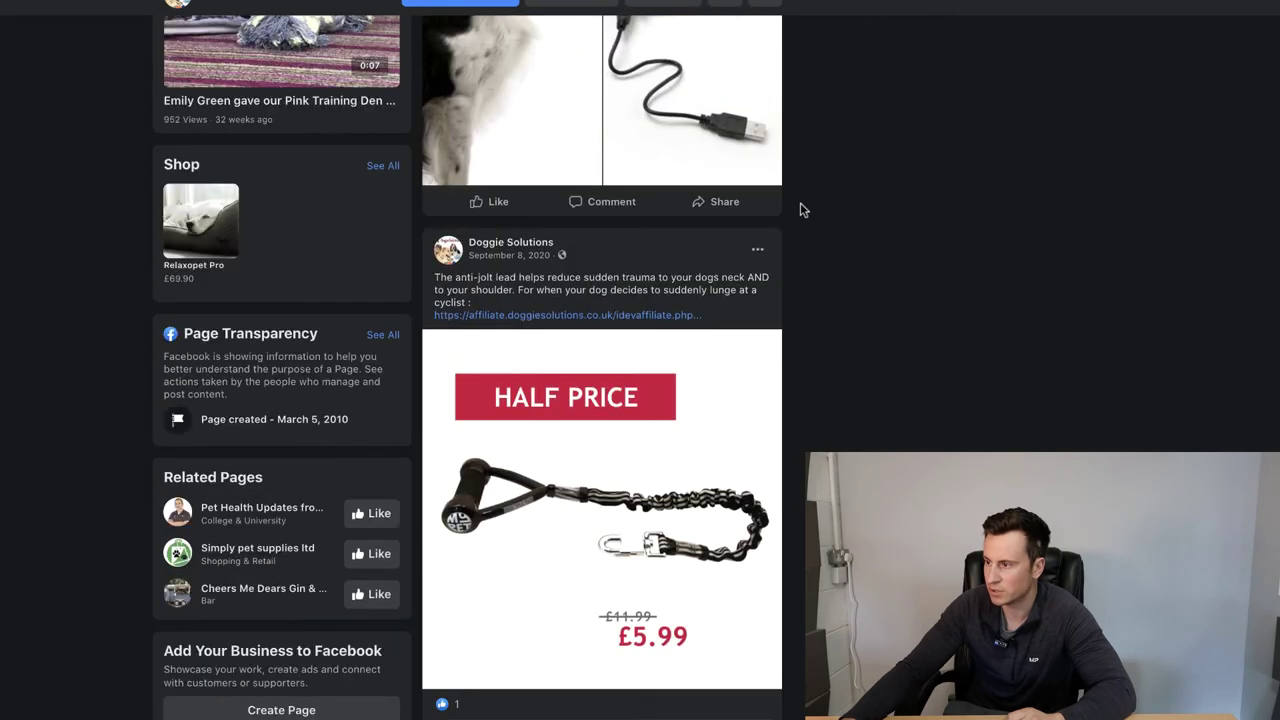
{"action": "scroll", "coordinate": [800, 210], "scroll_direction": "down", "scroll_amount": 2}
{"action": "scroll", "coordinate": [802, 208], "scroll_direction": "down", "scroll_amount": 1}
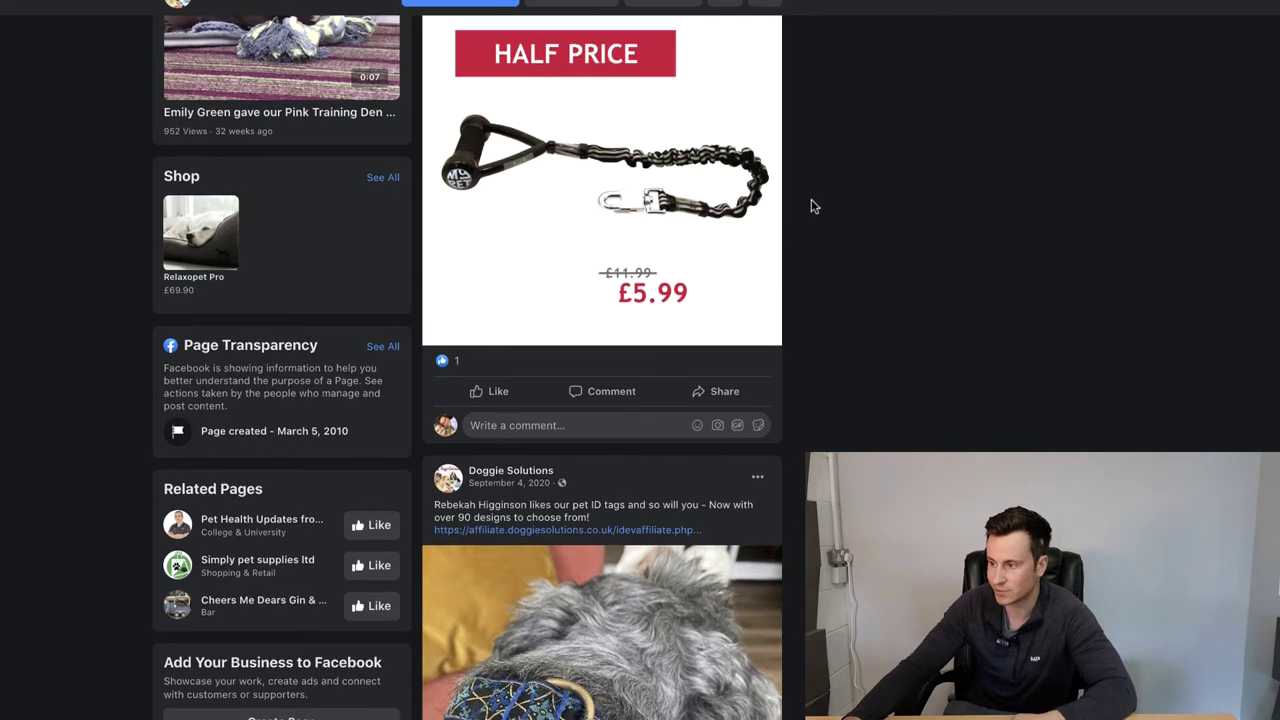
{"action": "scroll", "coordinate": [811, 206], "scroll_direction": "up", "scroll_amount": 2}
{"action": "scroll", "coordinate": [811, 206], "scroll_direction": "up", "scroll_amount": 1}
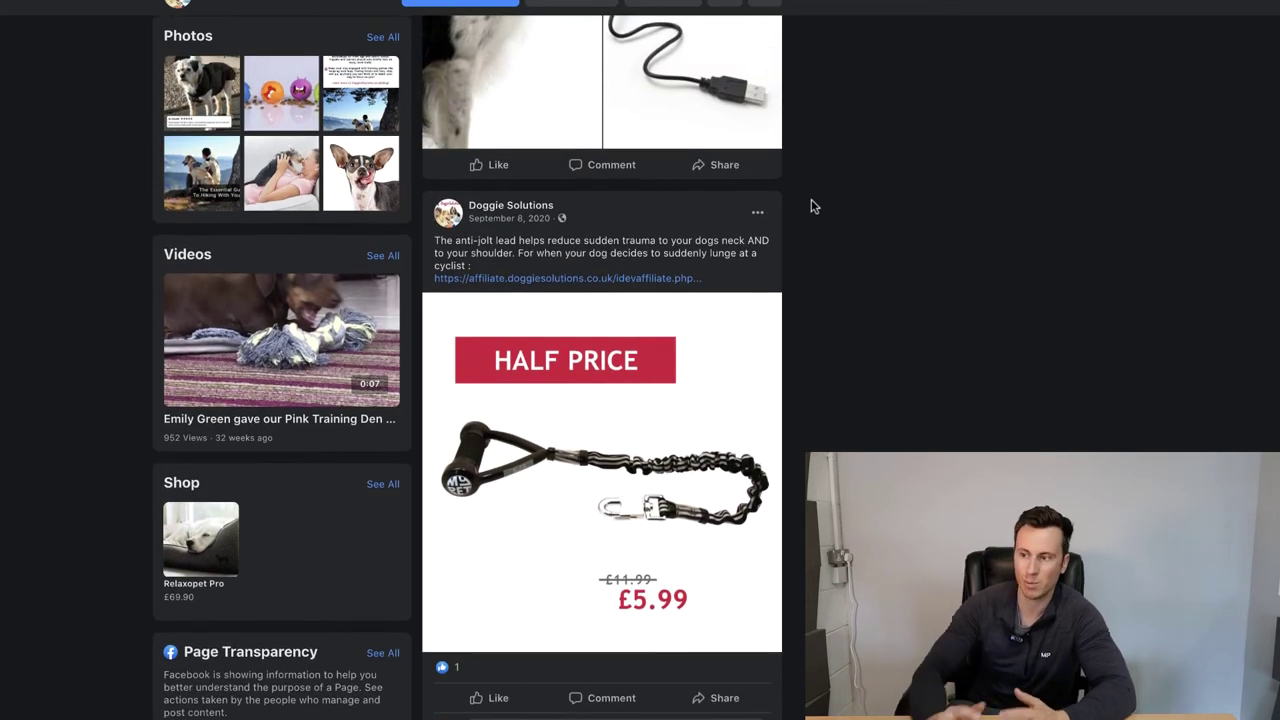
{"action": "scroll", "coordinate": [811, 206], "scroll_direction": "down", "scroll_amount": 5}
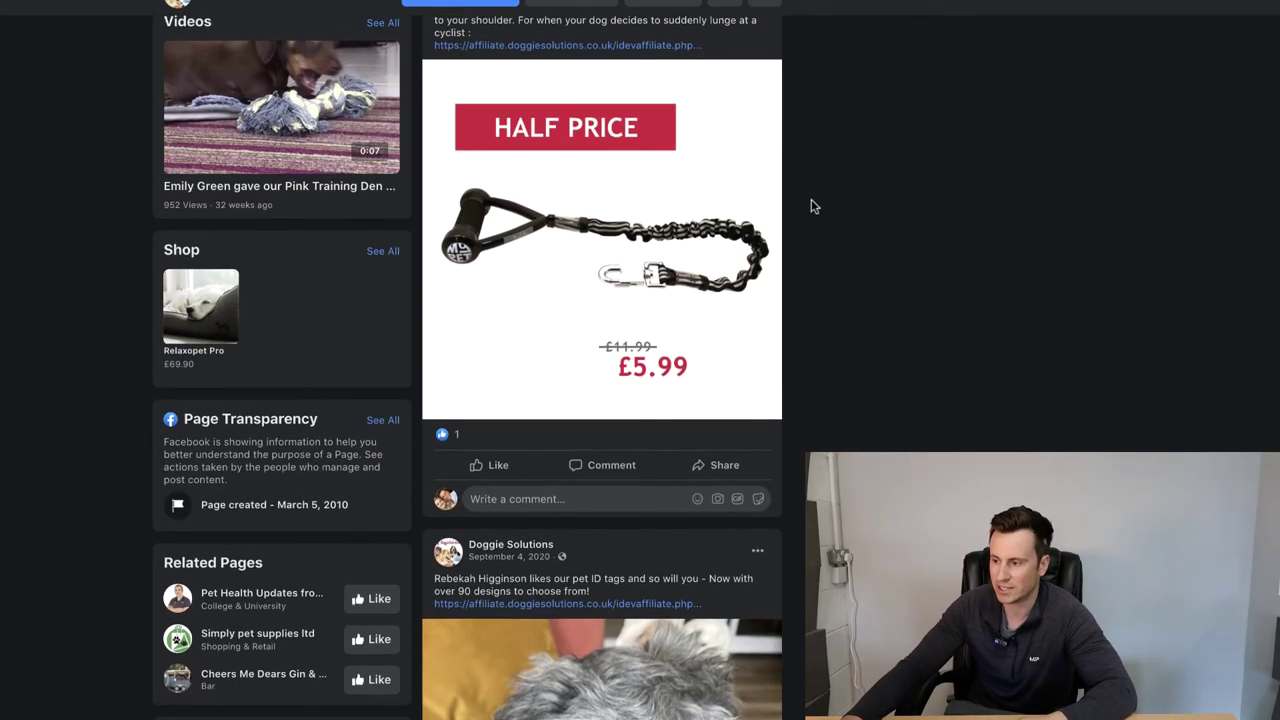
{"action": "scroll", "coordinate": [811, 206], "scroll_direction": "down", "scroll_amount": 1}
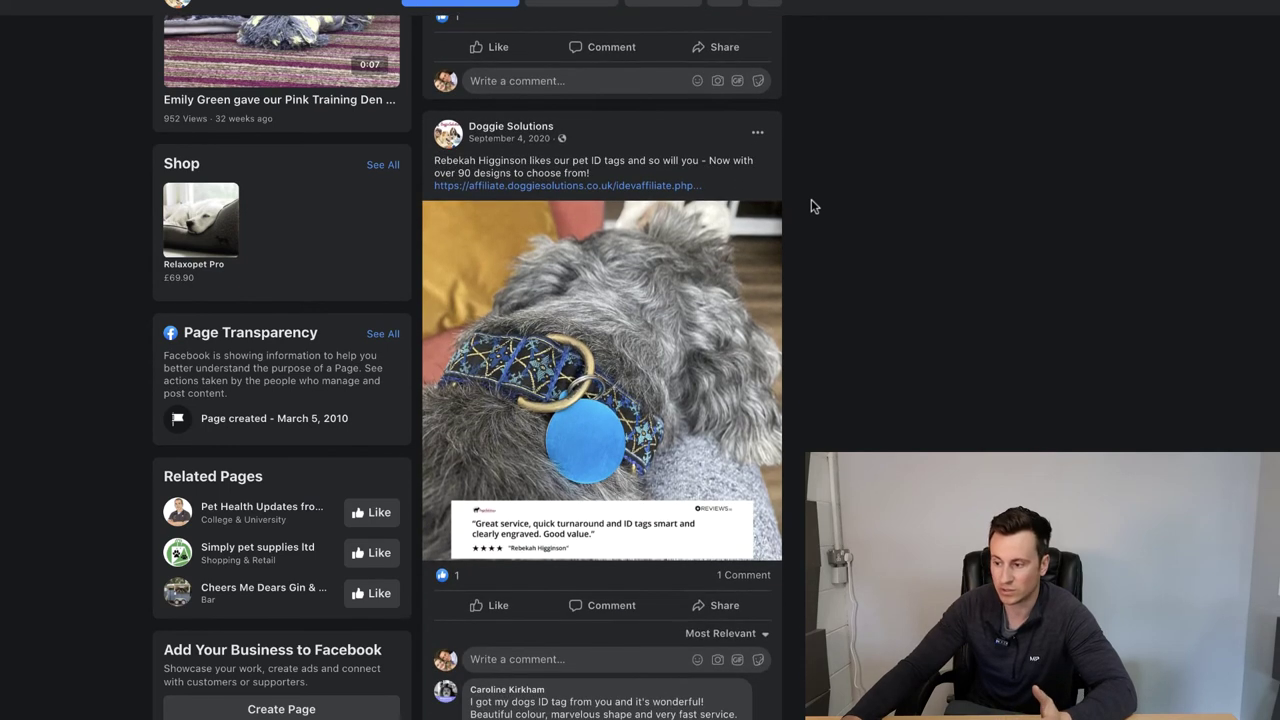
{"action": "scroll", "coordinate": [811, 206], "scroll_direction": "down", "scroll_amount": 1}
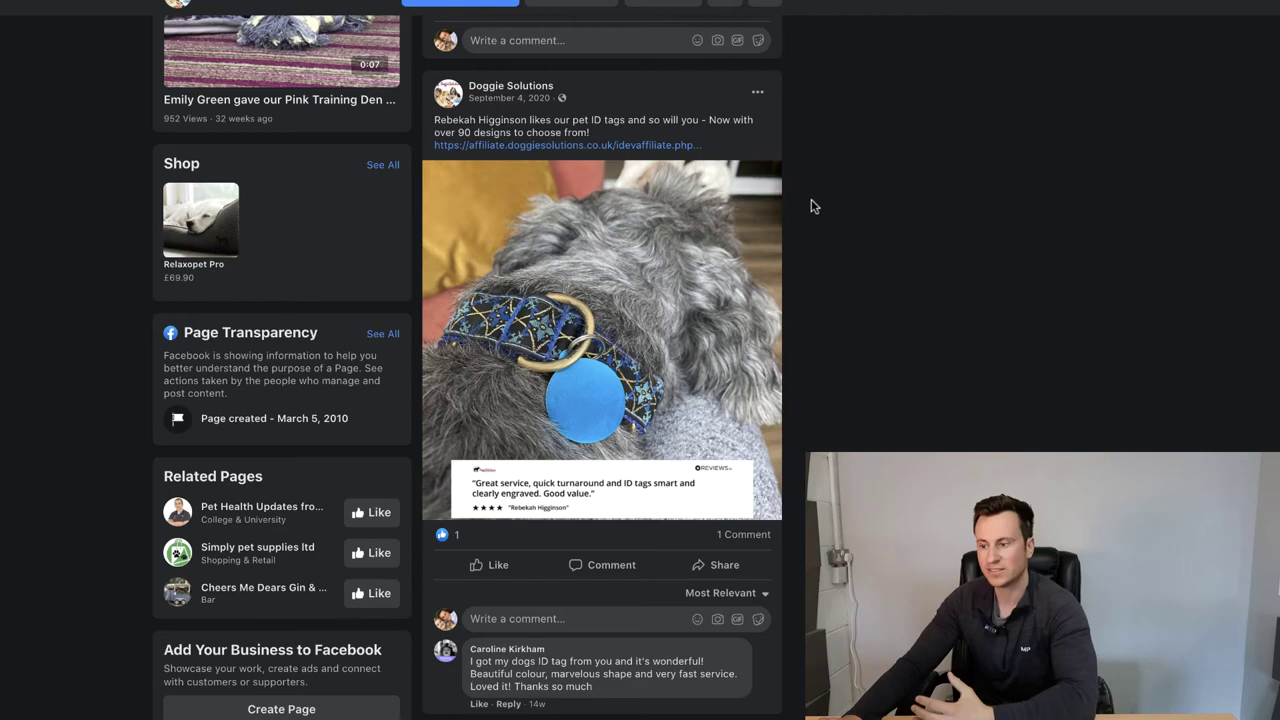
{"action": "scroll", "coordinate": [811, 199], "scroll_direction": "up", "scroll_amount": 15}
{"action": "scroll", "coordinate": [808, 323], "scroll_direction": "down", "scroll_amount": 2}
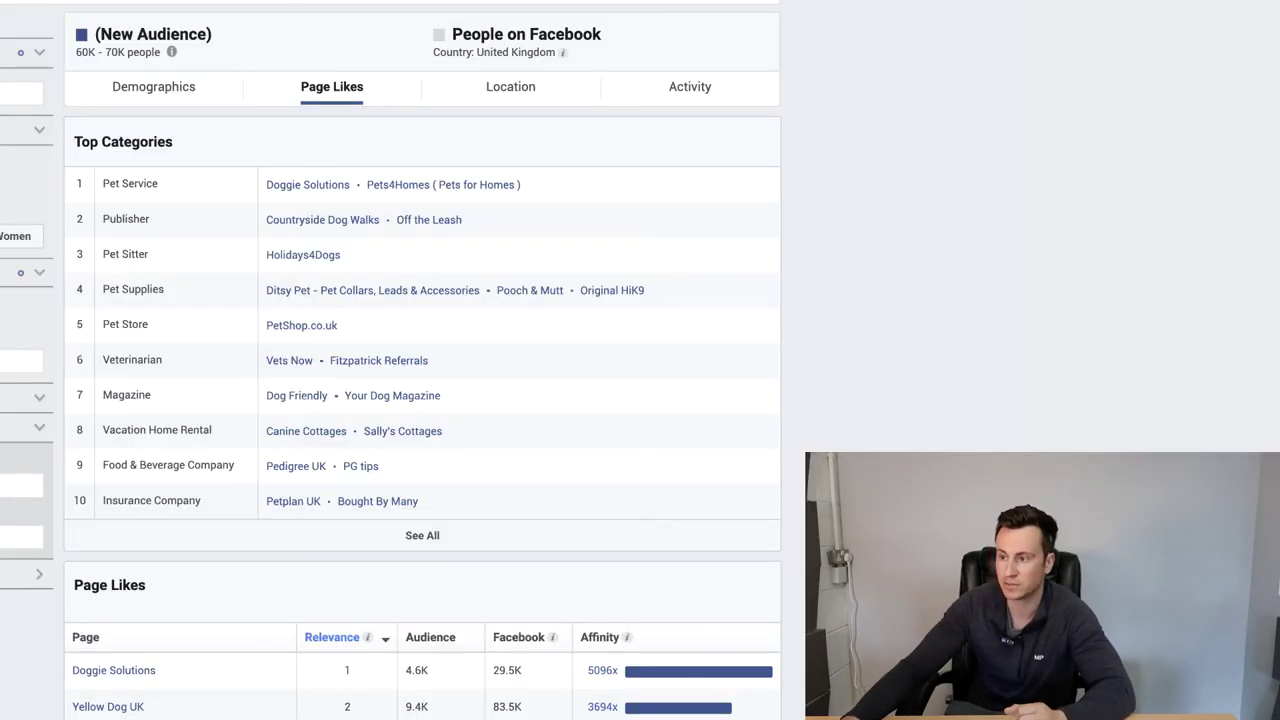
Copy Doggie Solutions from Top Categories into the targeting sheet's Websites/Shops column and enter Dogs Today Magazine in the same row under Magazines
{"action": "right_click", "coordinate": [315, 194]}
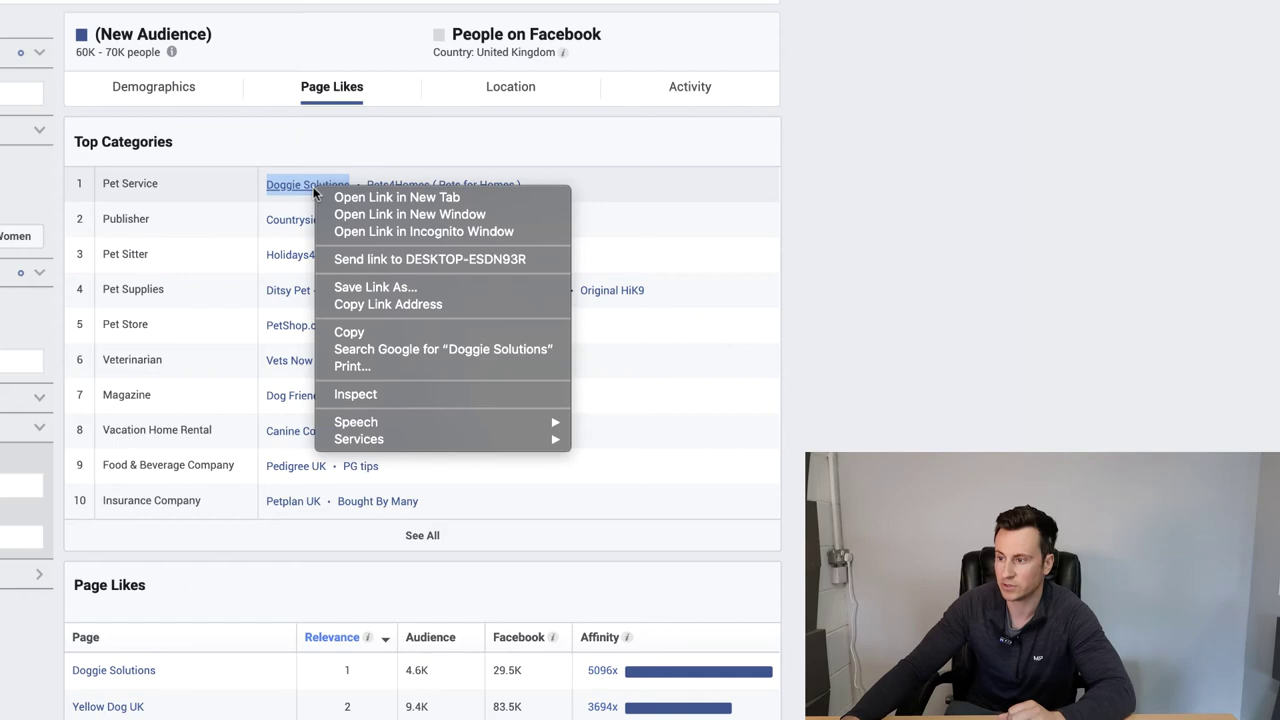
{"action": "left_click", "coordinate": [385, 331]}
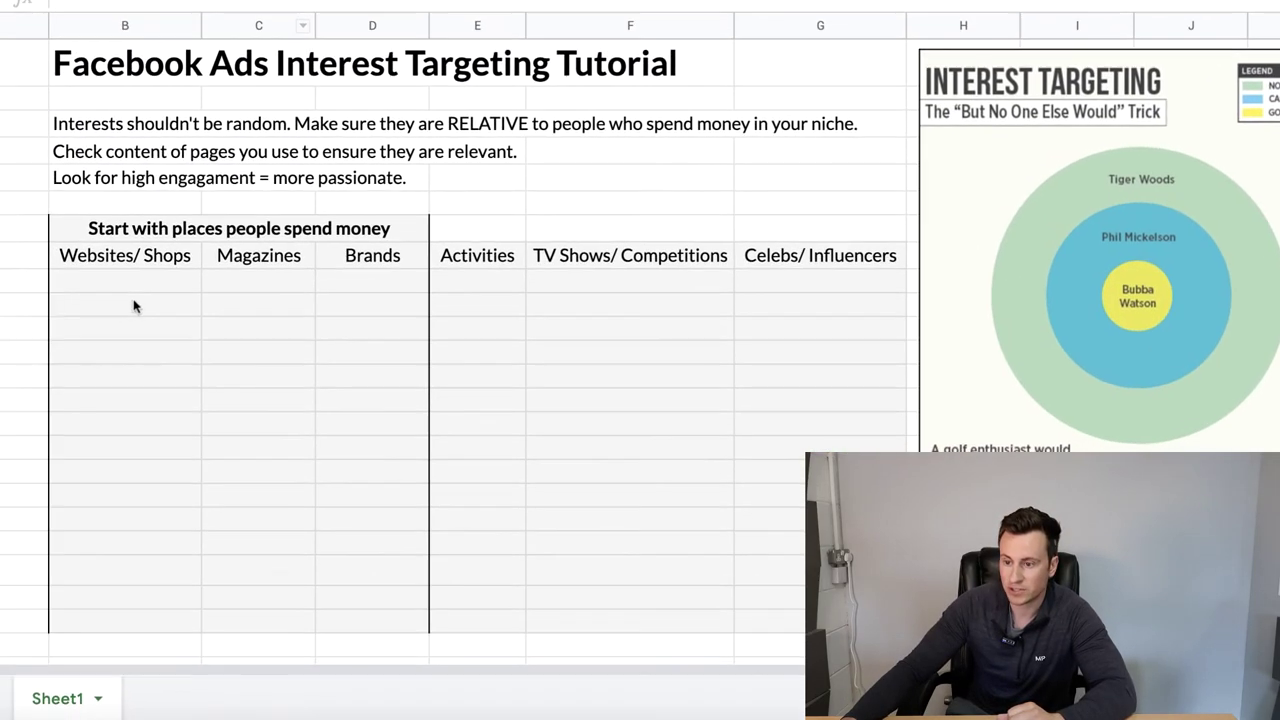
{"action": "left_click", "coordinate": [138, 288]}
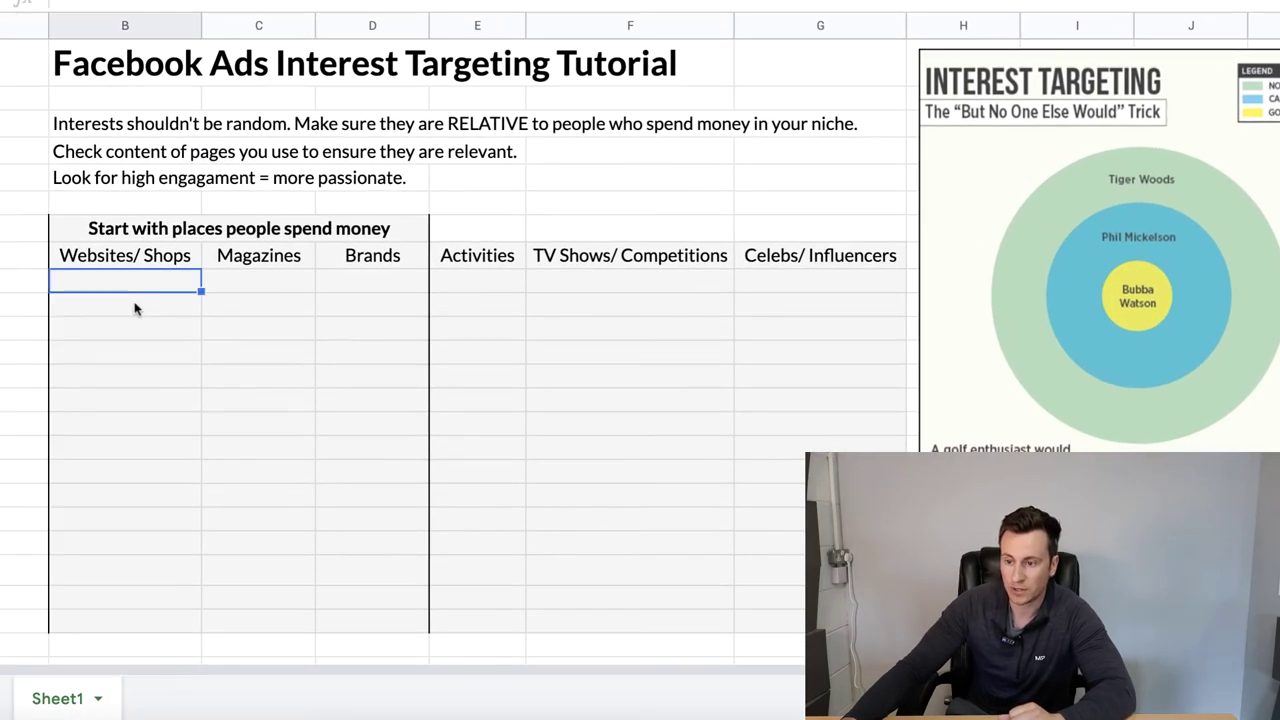
{"action": "left_click", "coordinate": [131, 306]}
{"action": "key", "text": "ctrl+v"}
{"action": "left_click", "coordinate": [266, 304]}
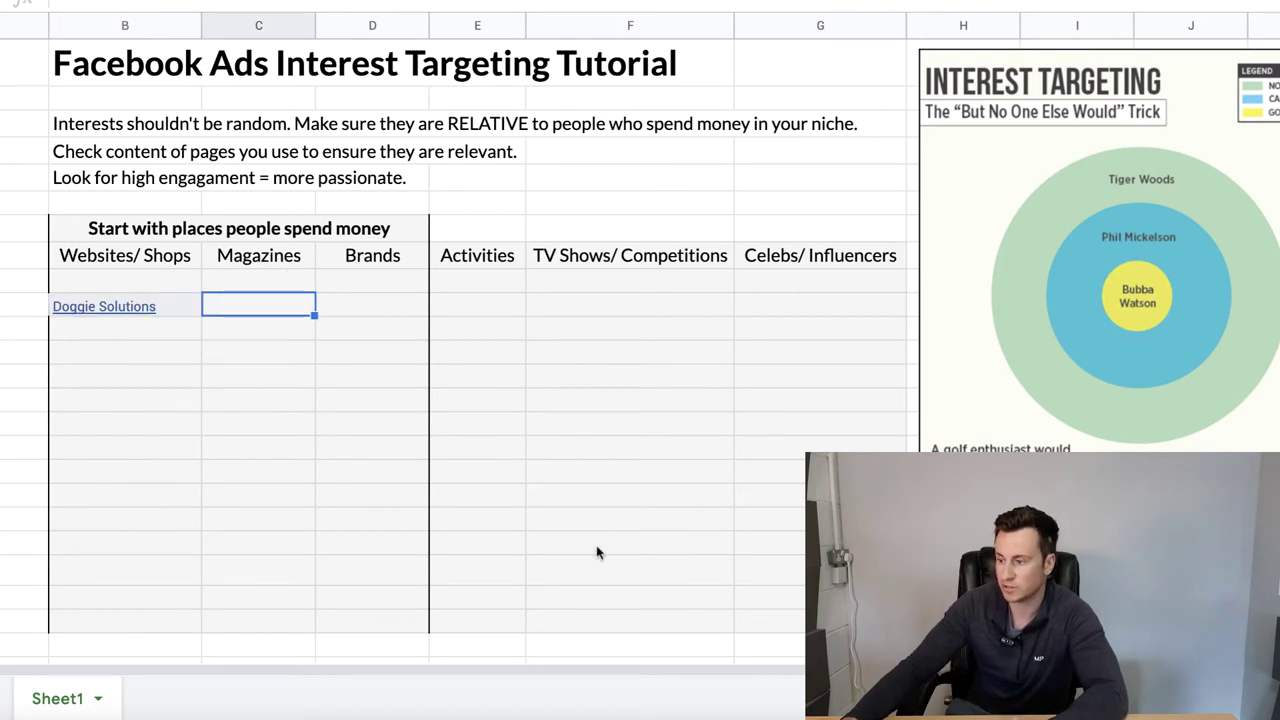
{"action": "type", "text": "Dogs Today M"}
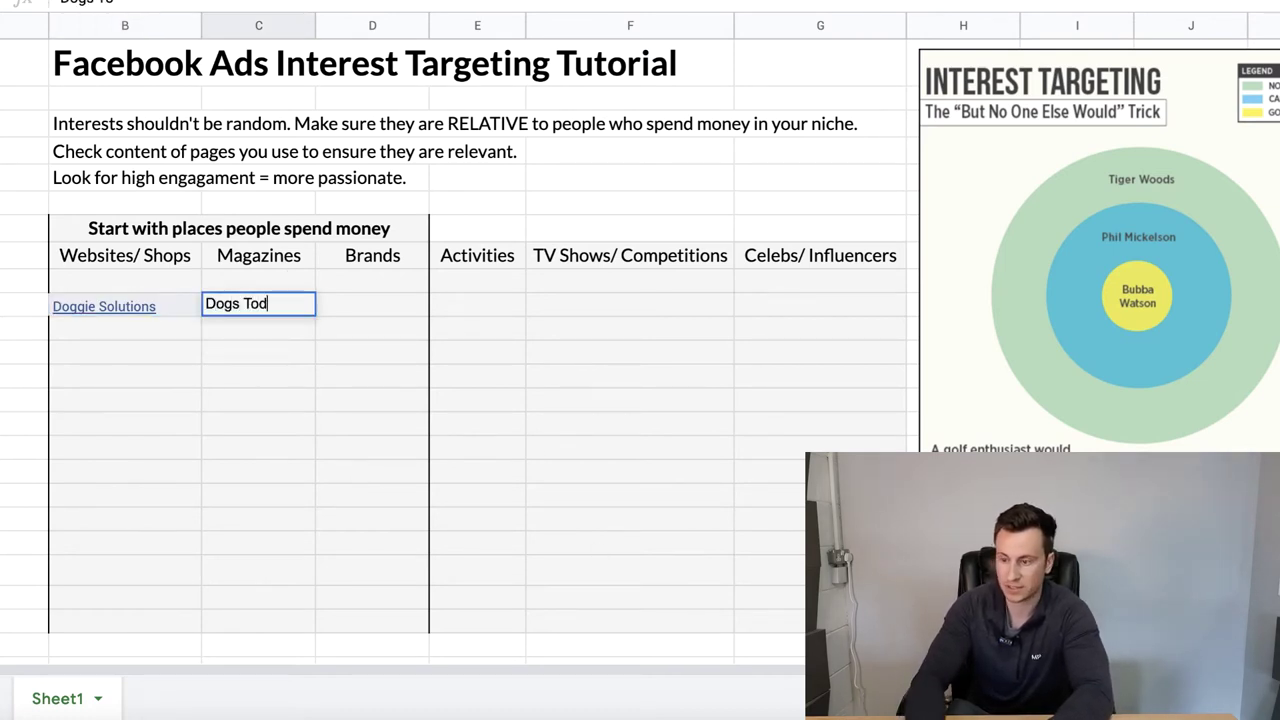
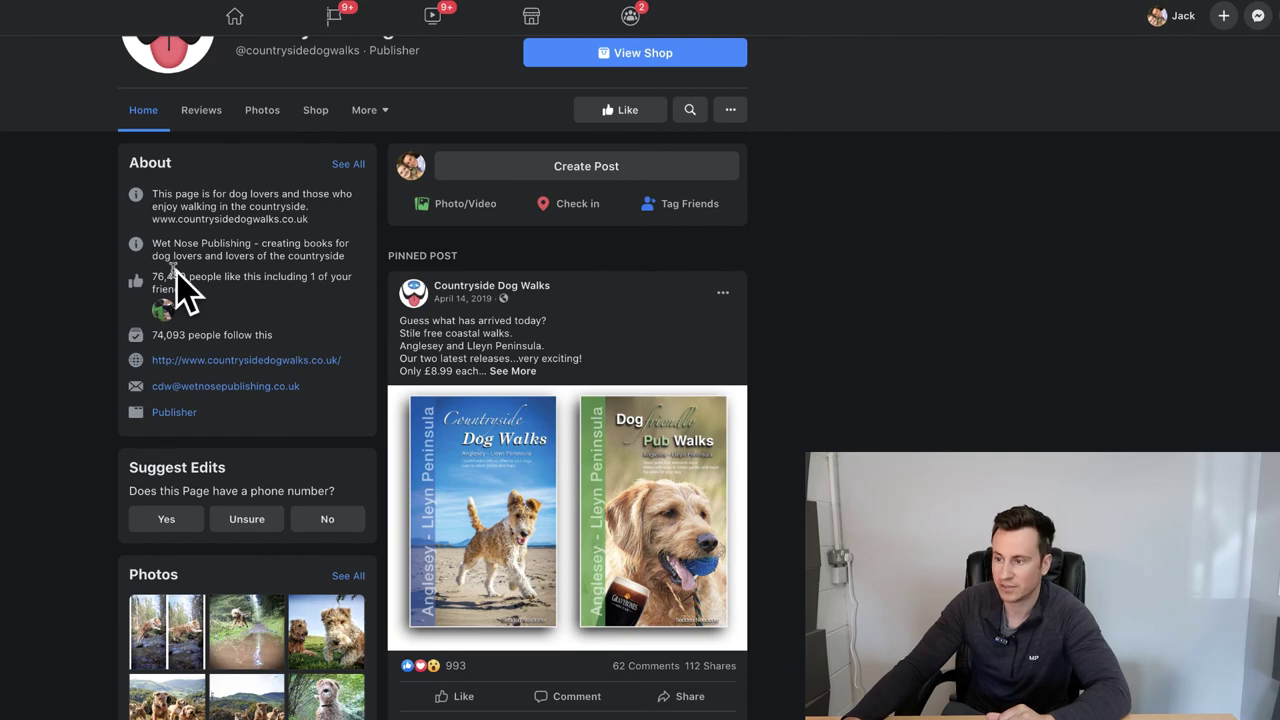
Review the Countryside Dog Walks page's About details, pinned post and recent posts for relevance and engagement
{"action": "scroll", "coordinate": [771, 289], "scroll_direction": "up", "scroll_amount": 1}
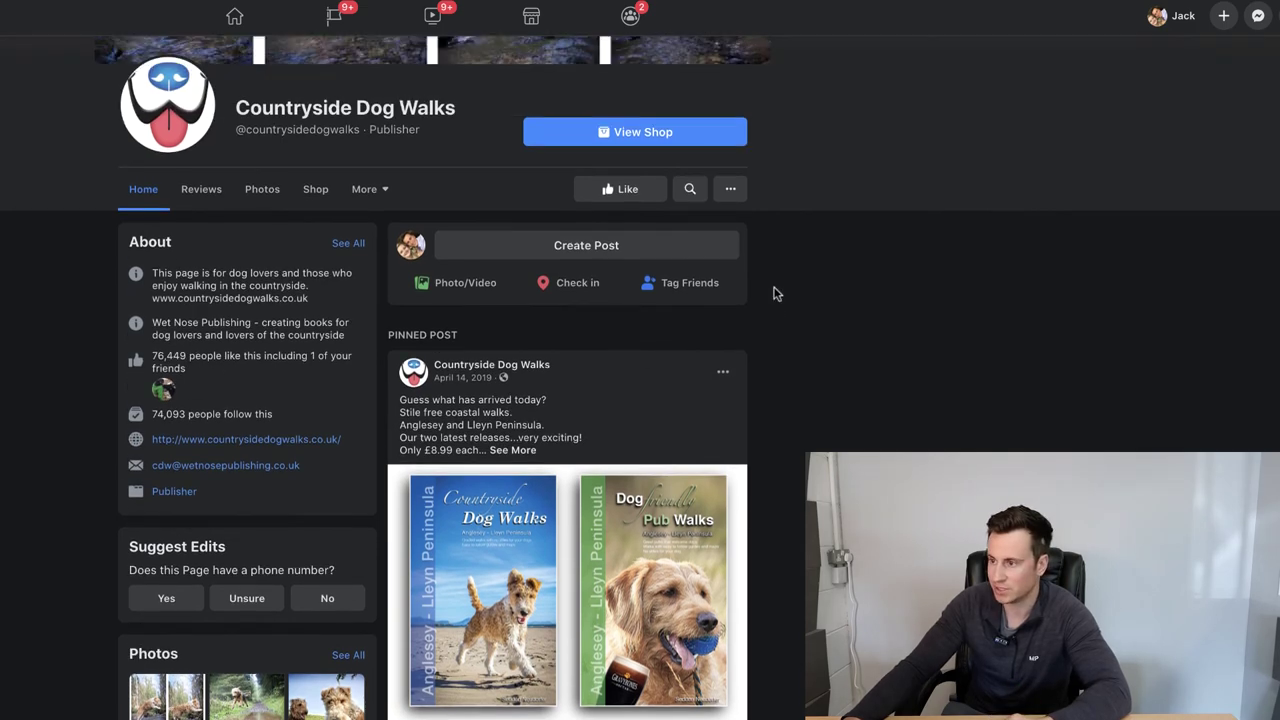
{"action": "scroll", "coordinate": [771, 289], "scroll_direction": "down", "scroll_amount": 3}
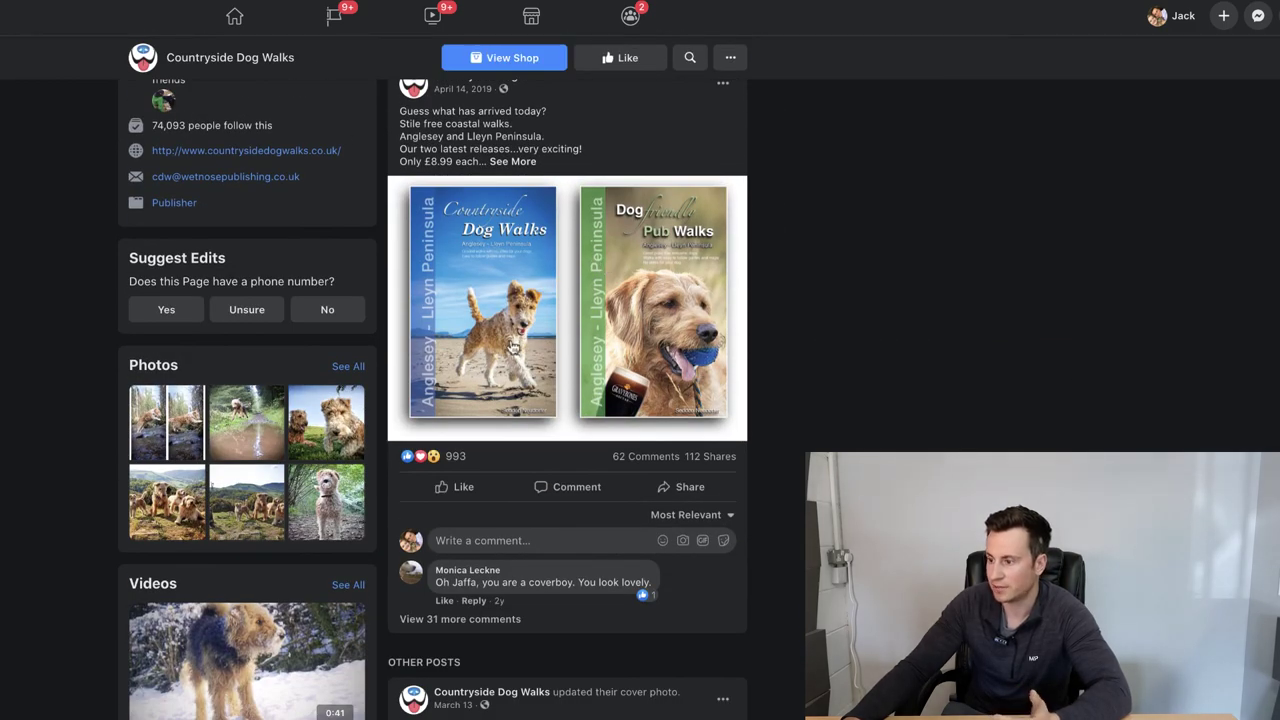
{"action": "scroll", "coordinate": [656, 326], "scroll_direction": "up", "scroll_amount": 1}
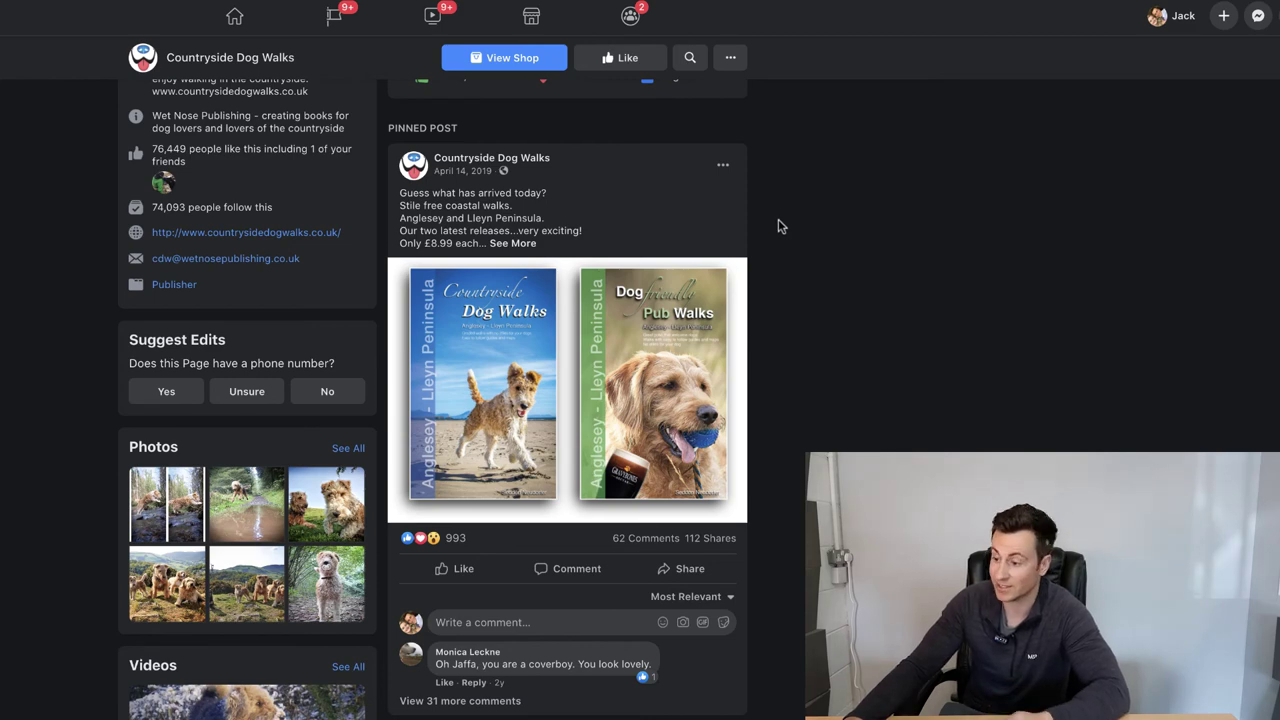
{"action": "scroll", "coordinate": [781, 226], "scroll_direction": "down", "scroll_amount": 10}
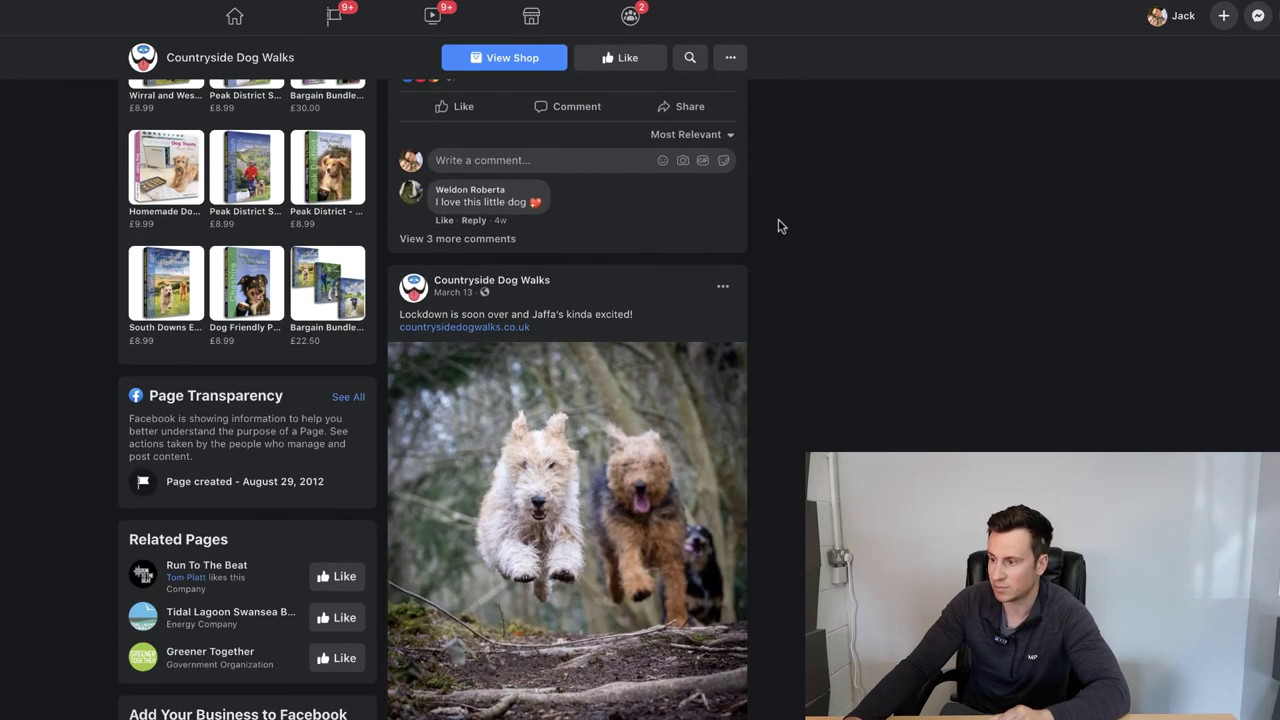
{"action": "scroll", "coordinate": [777, 323], "scroll_direction": "down", "scroll_amount": 1}
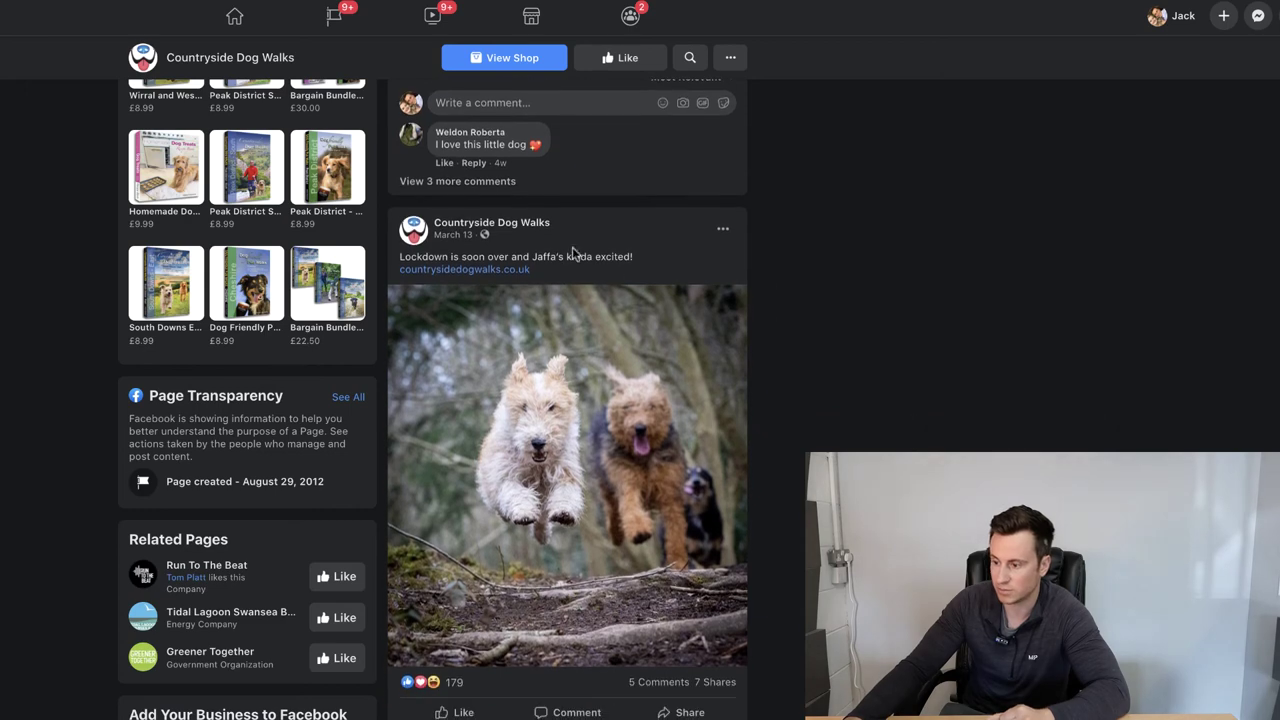
Review the older Countryside Dog Walks posts for relevance, reactions and comments, and return to the page's header and About details
{"action": "scroll", "coordinate": [836, 420], "scroll_direction": "down", "scroll_amount": 8}
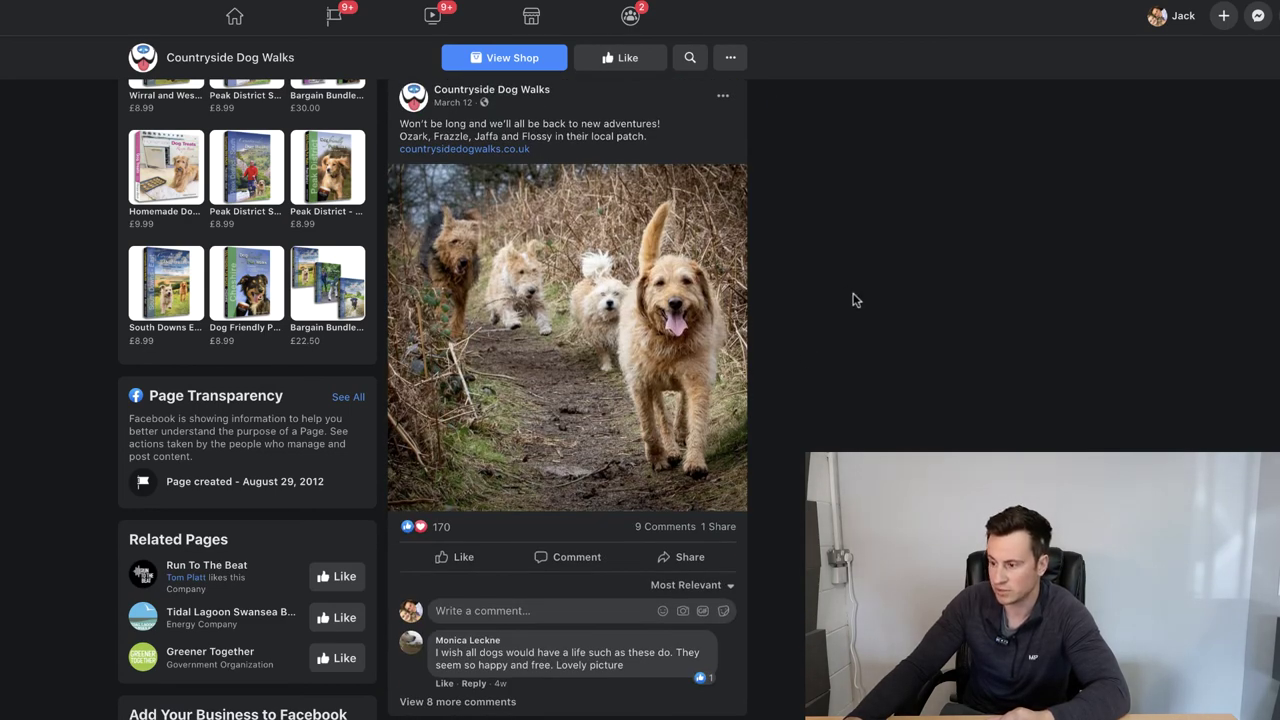
{"action": "scroll", "coordinate": [851, 300], "scroll_direction": "down", "scroll_amount": 1}
{"action": "scroll", "coordinate": [812, 392], "scroll_direction": "down", "scroll_amount": 2}
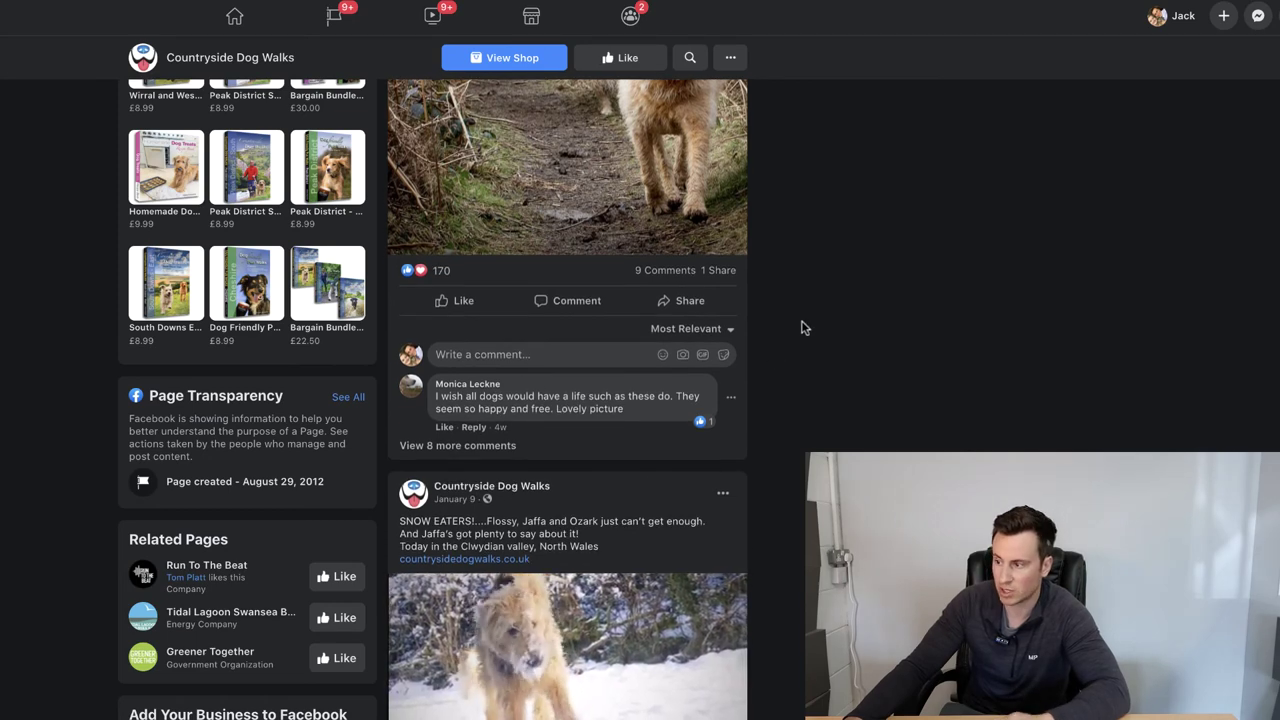
{"action": "scroll", "coordinate": [806, 311], "scroll_direction": "down", "scroll_amount": 7}
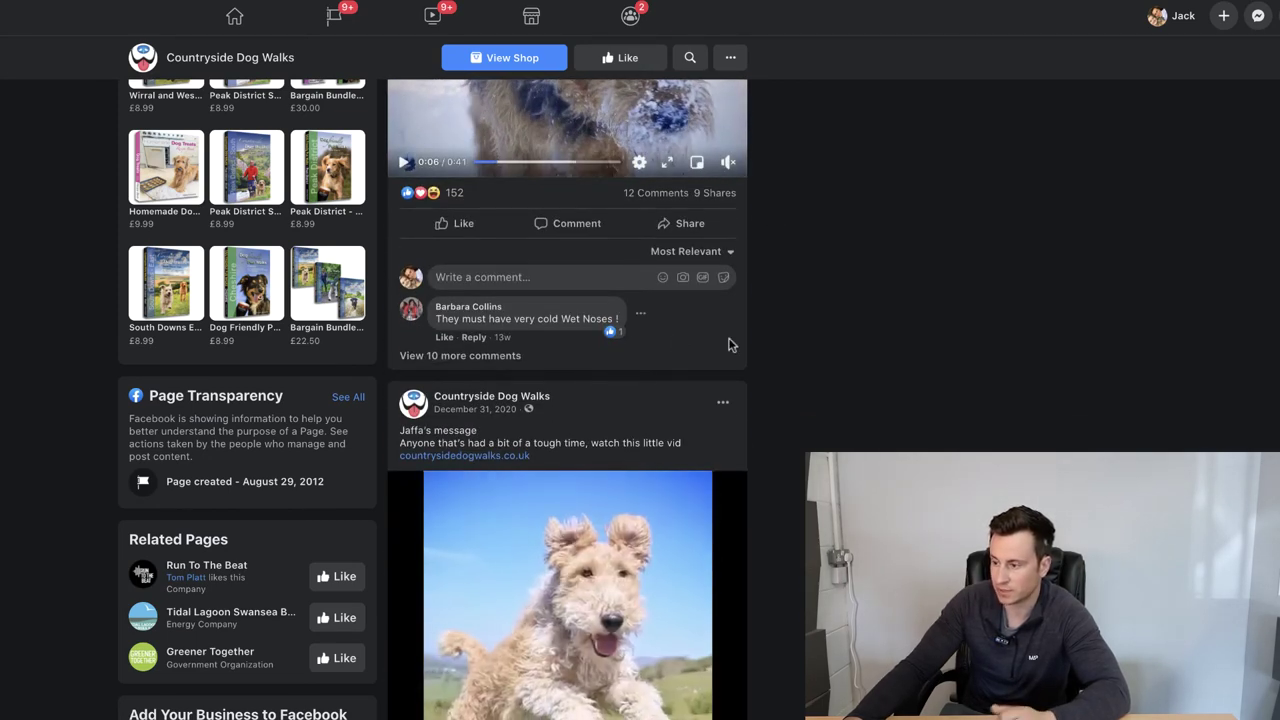
{"action": "scroll", "coordinate": [772, 331], "scroll_direction": "down", "scroll_amount": 2}
{"action": "scroll", "coordinate": [772, 331], "scroll_direction": "up", "scroll_amount": 10}
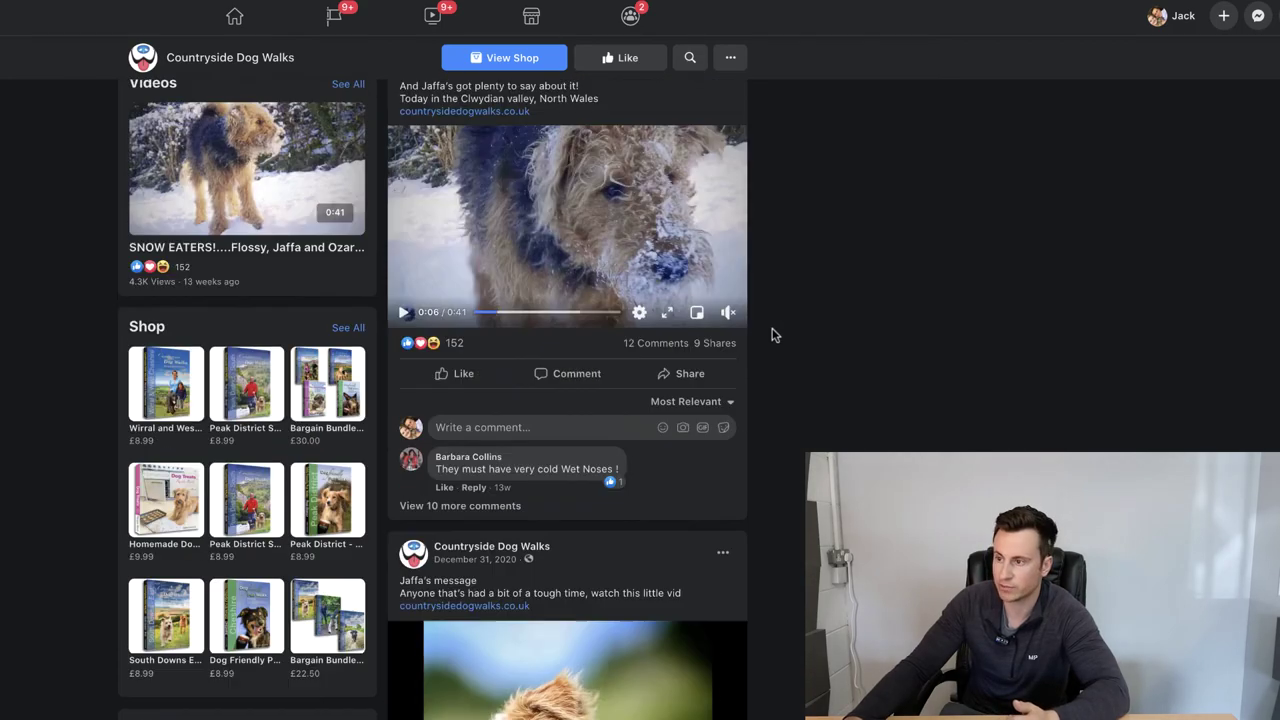
{"action": "scroll", "coordinate": [771, 331], "scroll_direction": "up", "scroll_amount": 10}
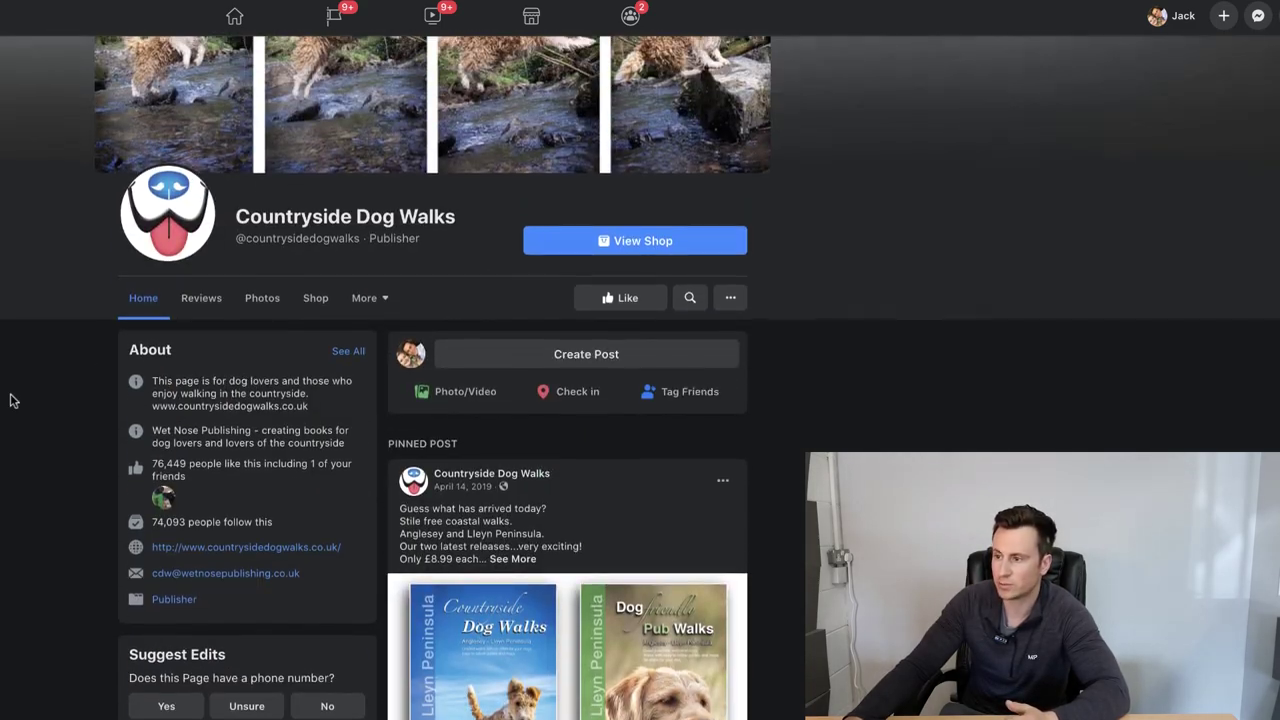
{"action": "scroll", "coordinate": [8, 397], "scroll_direction": "up", "scroll_amount": 2}
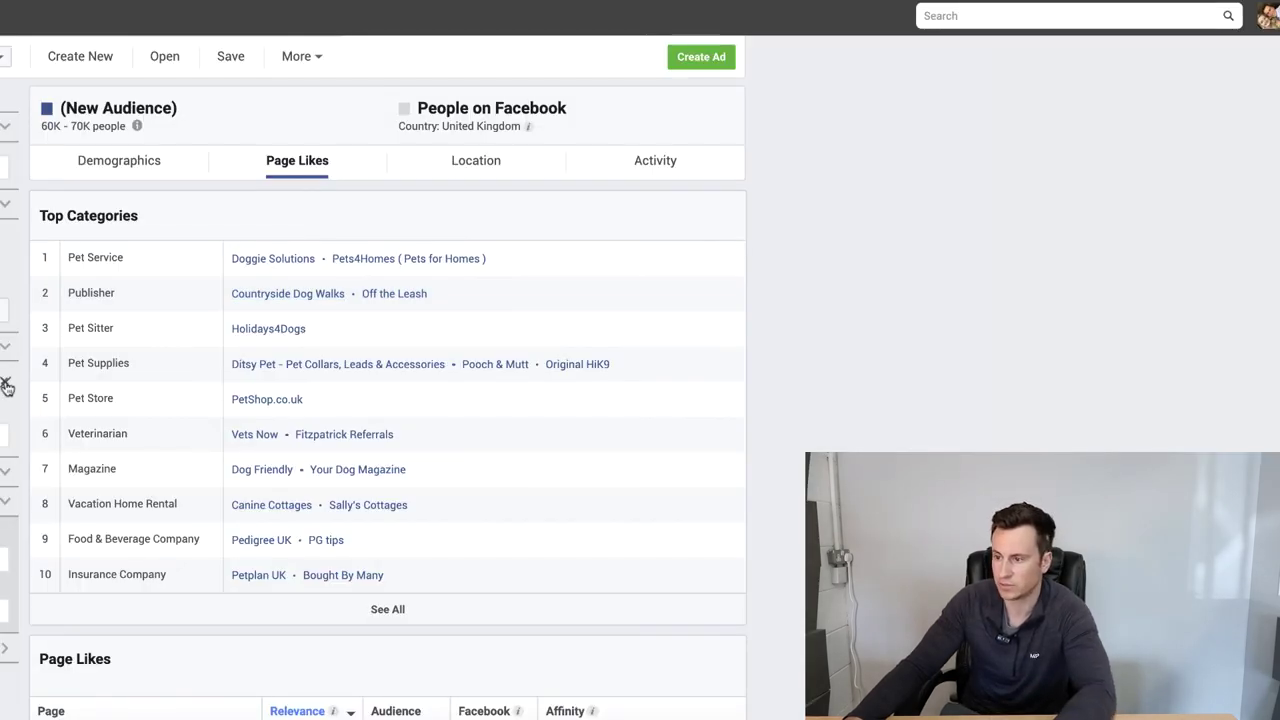
Replace the audience's current interest with Countryside Dog Walks in Audience Insights
{"action": "left_click", "coordinate": [5, 387]}
{"action": "left_click", "coordinate": [163, 360]}
{"action": "type", "text": "countryside"}
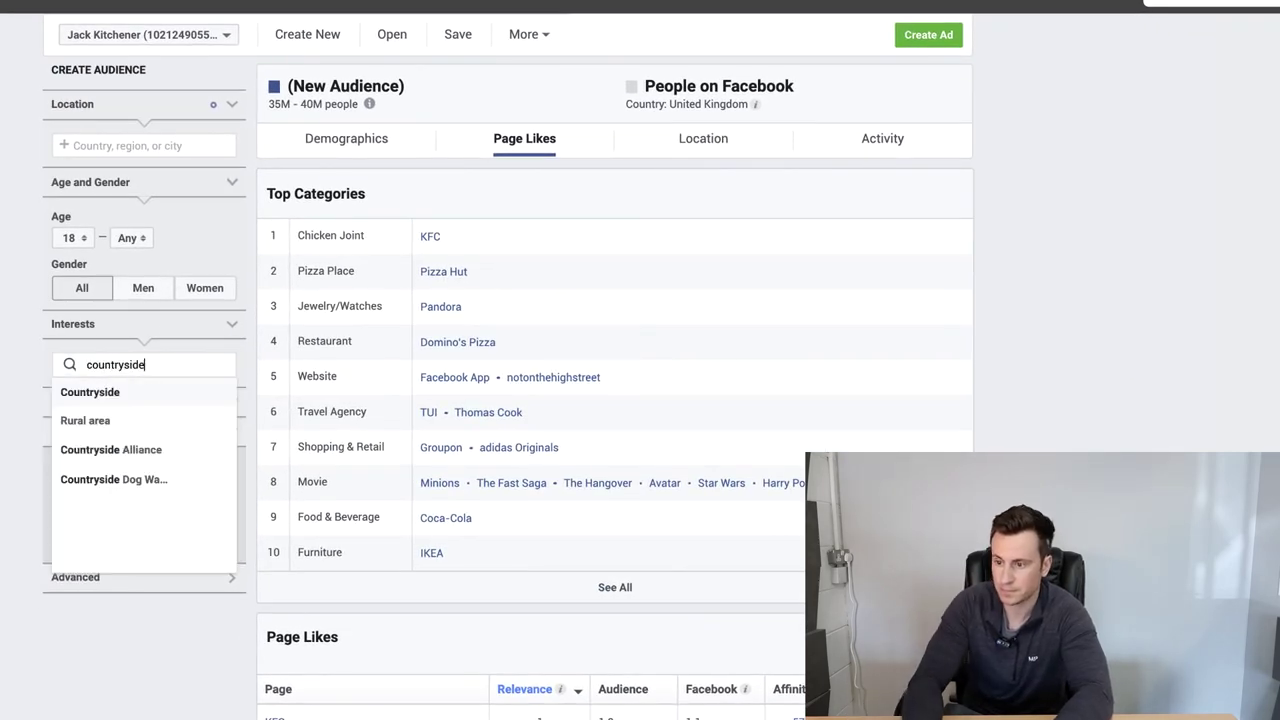
{"action": "left_click", "coordinate": [113, 479]}
{"action": "left_click", "coordinate": [1086, 347]}
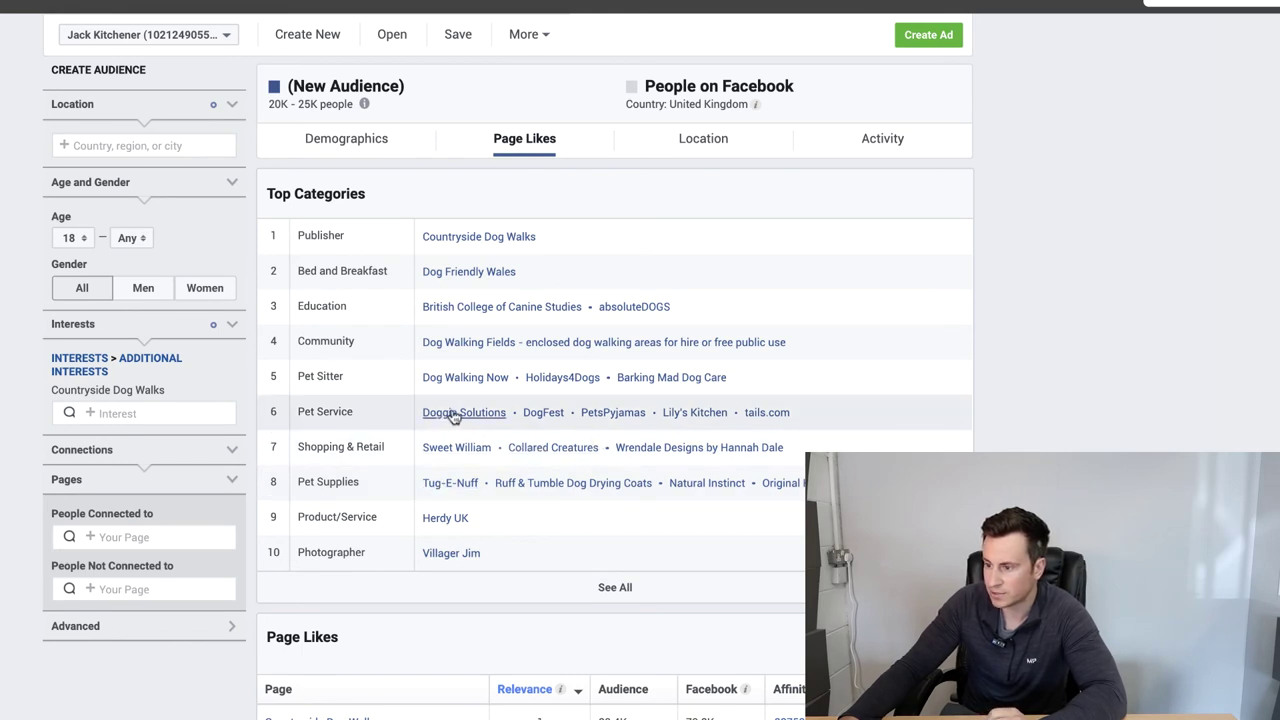
Expand the full Top Categories list for the Countryside Dog Walks audience and examine its suggested pages and the Page Likes table
{"action": "left_click", "coordinate": [450, 483]}
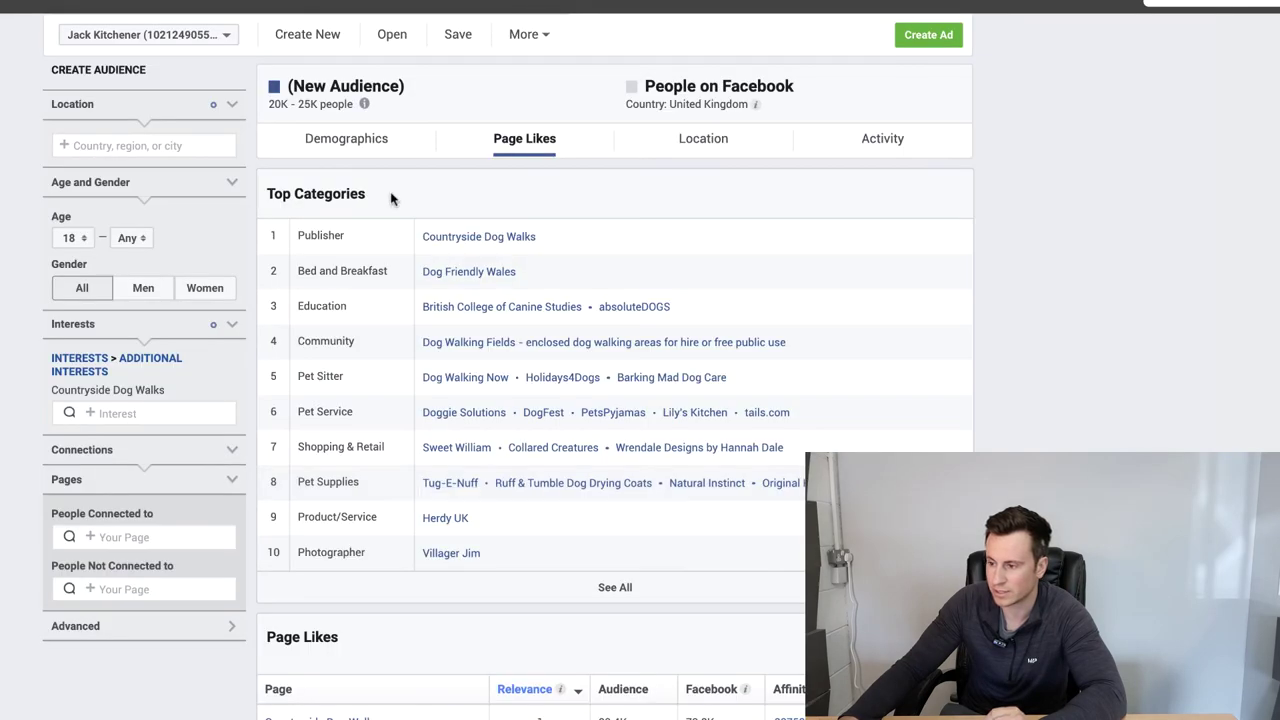
{"action": "left_click", "coordinate": [616, 591]}
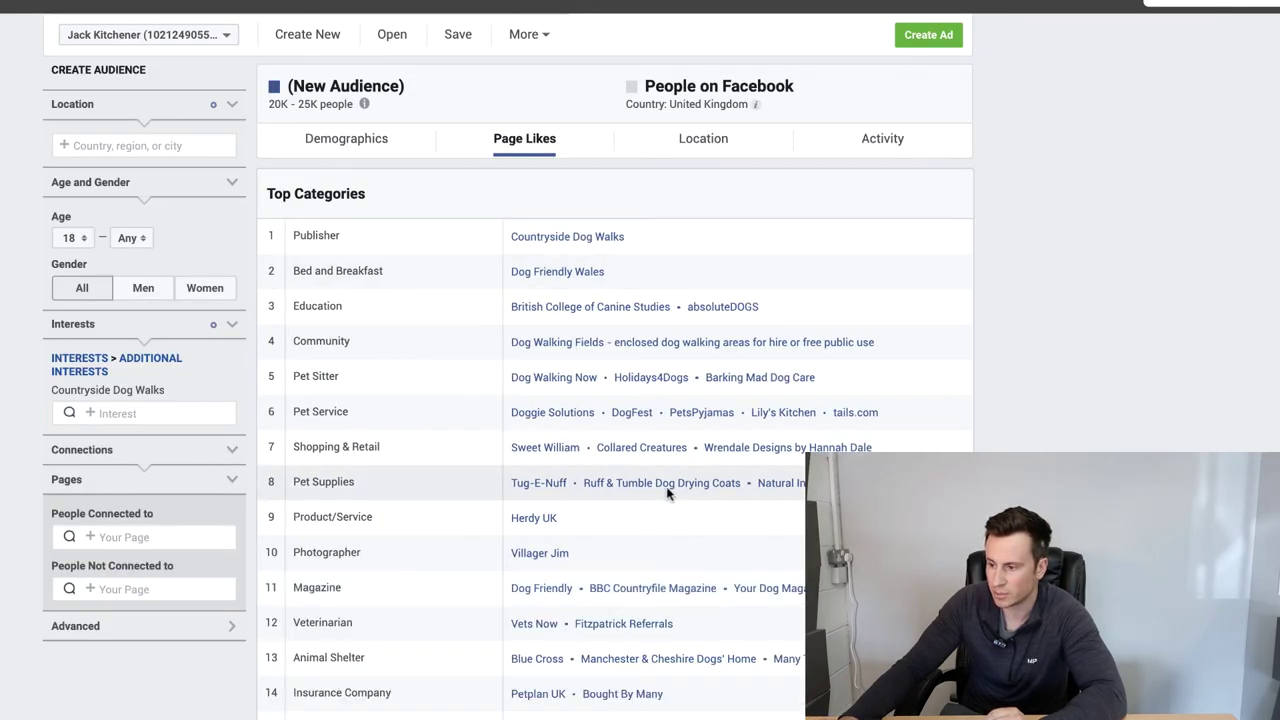
{"action": "scroll", "coordinate": [666, 486], "scroll_direction": "down", "scroll_amount": 2}
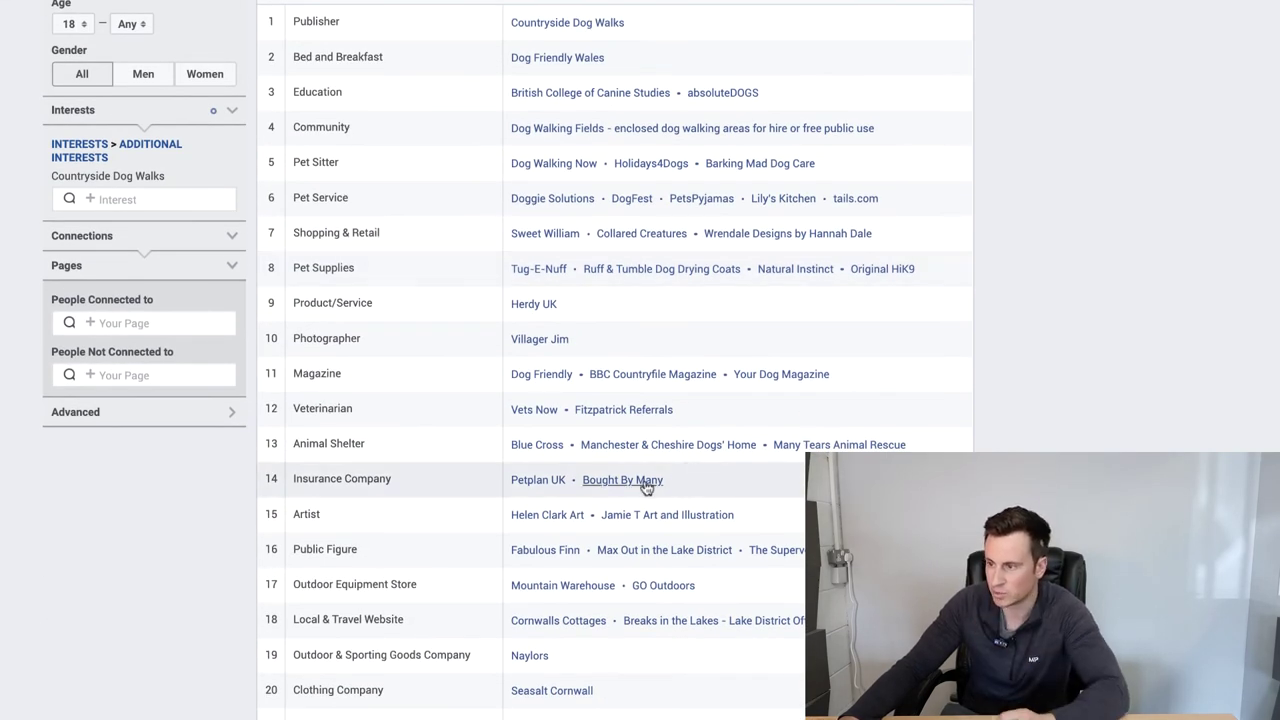
{"action": "scroll", "coordinate": [646, 486], "scroll_direction": "down", "scroll_amount": 1}
{"action": "scroll", "coordinate": [646, 486], "scroll_direction": "down", "scroll_amount": 7}
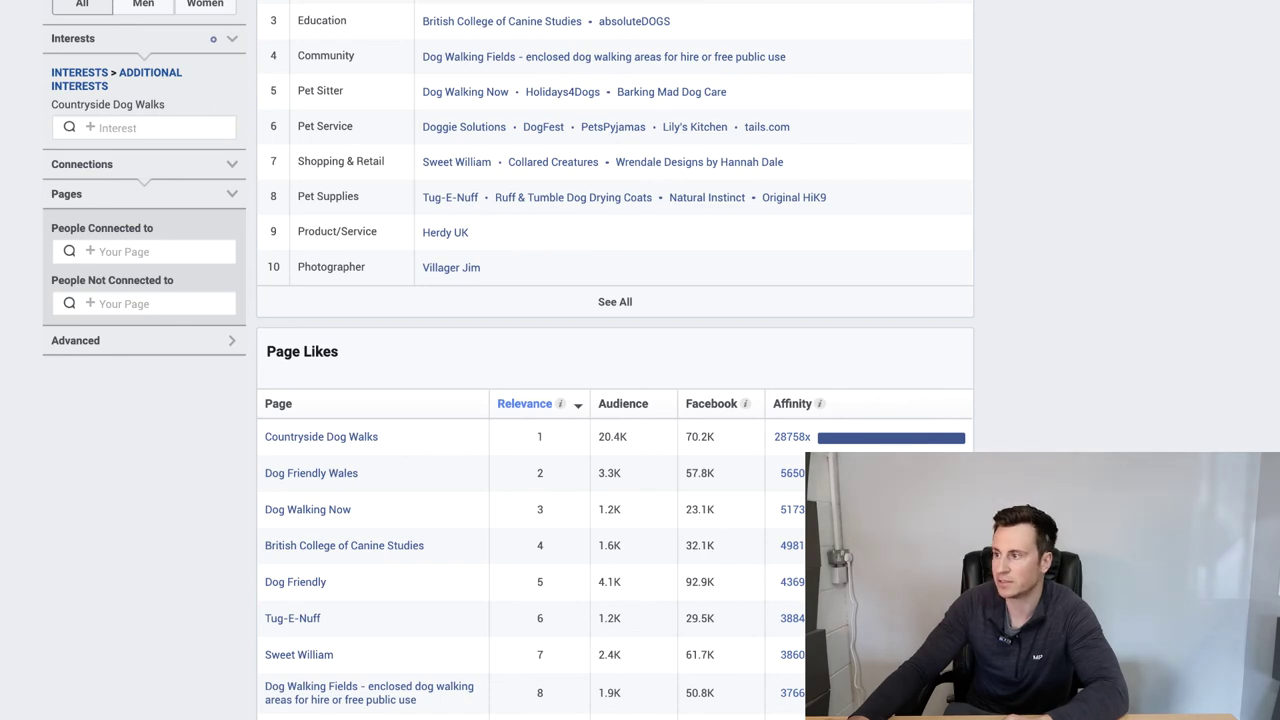
{"action": "scroll", "coordinate": [477, 189], "scroll_direction": "up", "scroll_amount": 3}
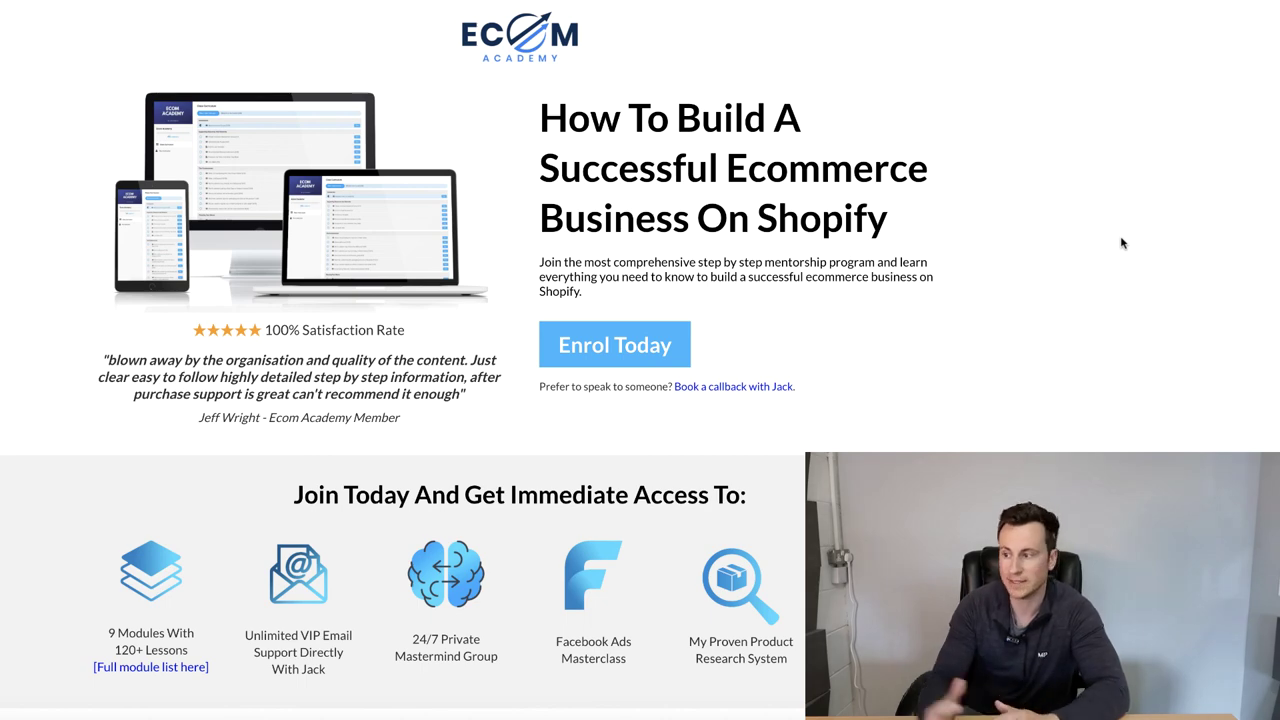
Look over the Ecom Academy enrolment page's offer and open its callback booking page
{"action": "scroll", "coordinate": [1122, 243], "scroll_direction": "down", "scroll_amount": 3}
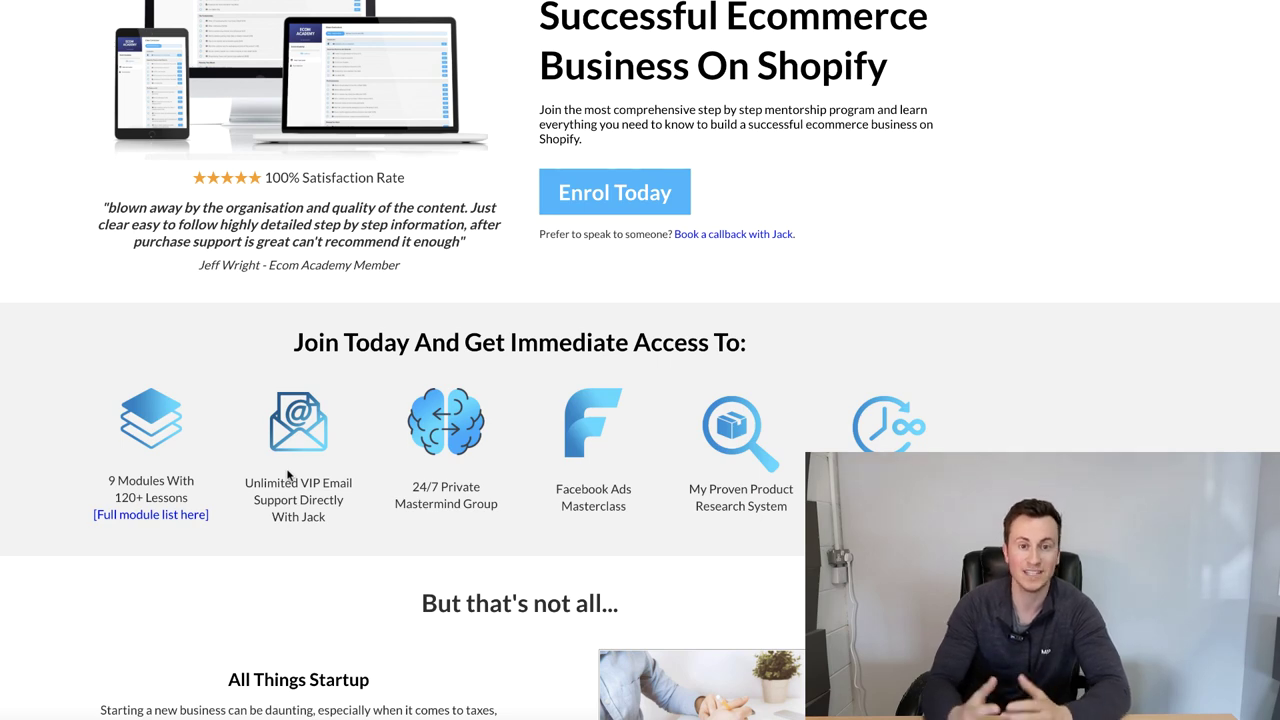
{"action": "scroll", "coordinate": [288, 476], "scroll_direction": "up", "scroll_amount": 3}
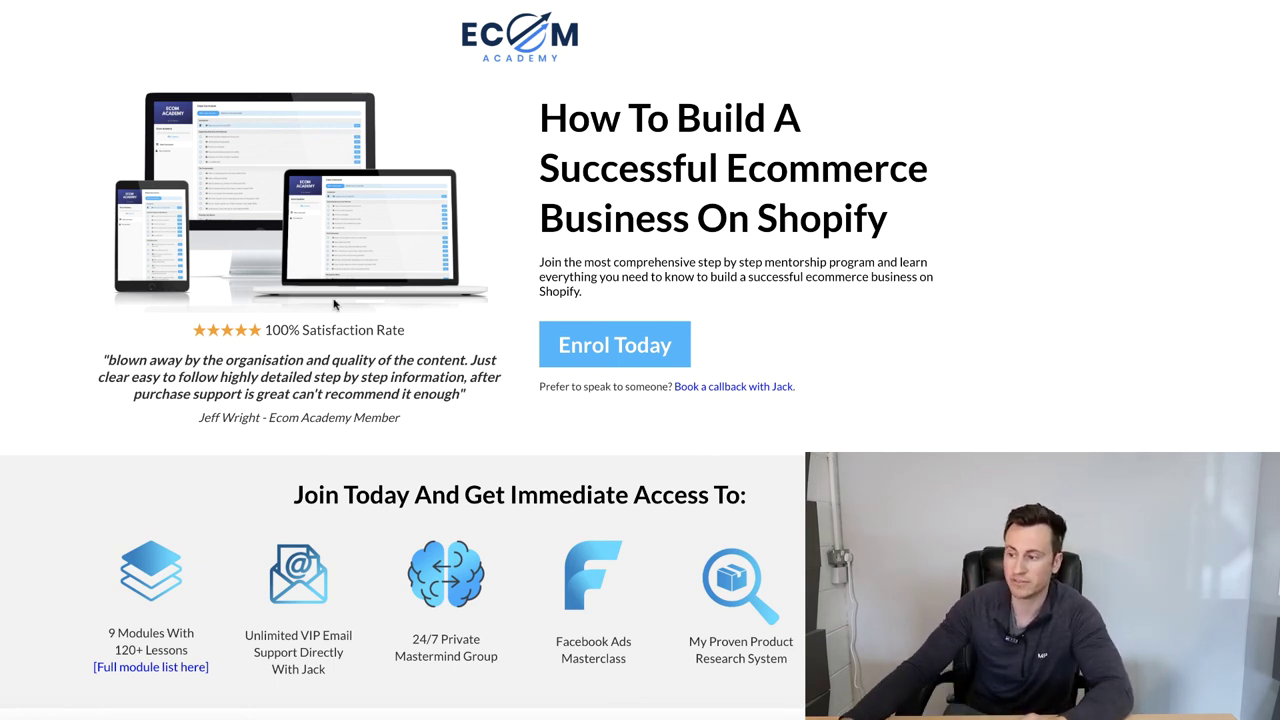
{"action": "left_click", "coordinate": [757, 388]}
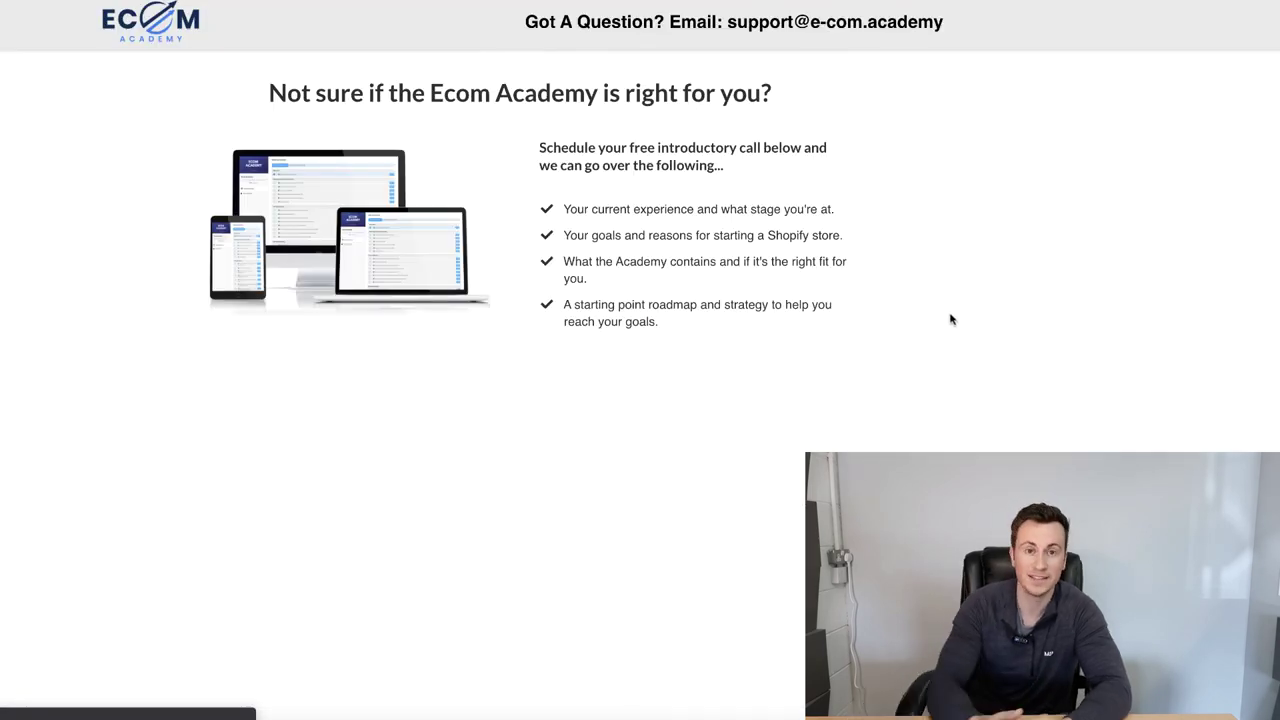